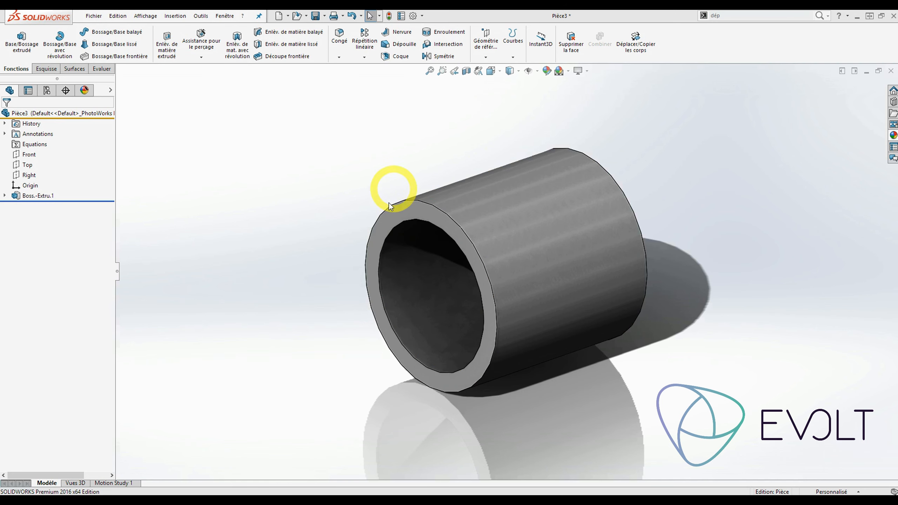
# Sketch on the tube's front ring face, converting its outer and inner circular edges into sketch entities
pyautogui.click(392, 222)
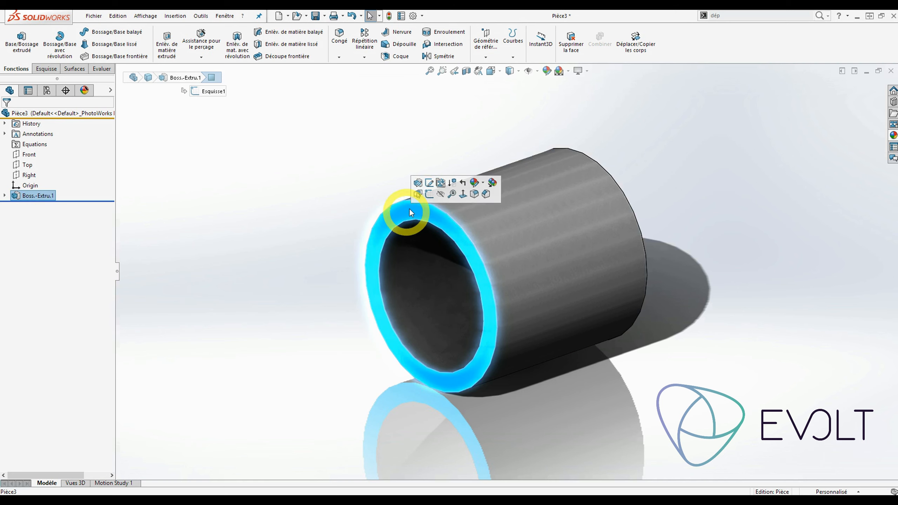
pyautogui.click(429, 194)
pyautogui.scroll(-5, 482, 201)
pyautogui.moveTo(481, 200); pyautogui.dragTo(423, 220, button='middle')
pyautogui.click(422, 237)
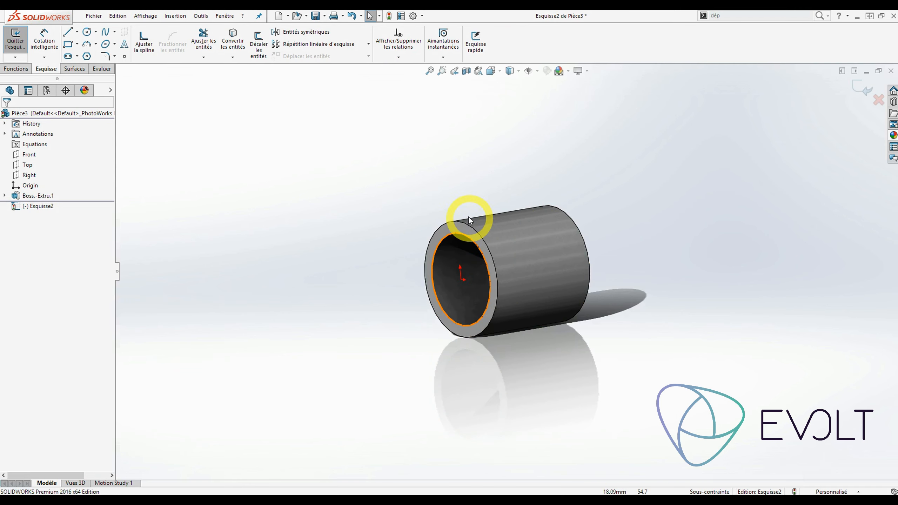
pyautogui.scroll(-3, 469, 217)
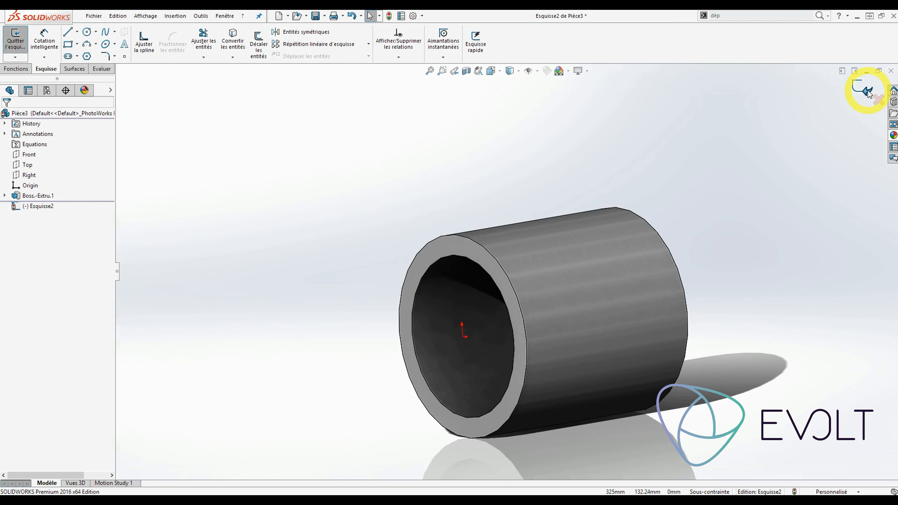
pyautogui.scroll(-2, 445, 251)
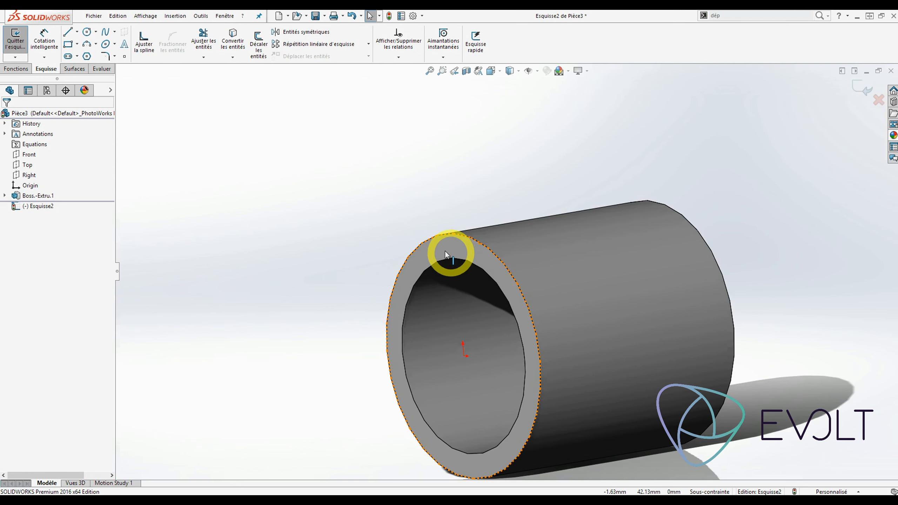
pyautogui.click(426, 241)
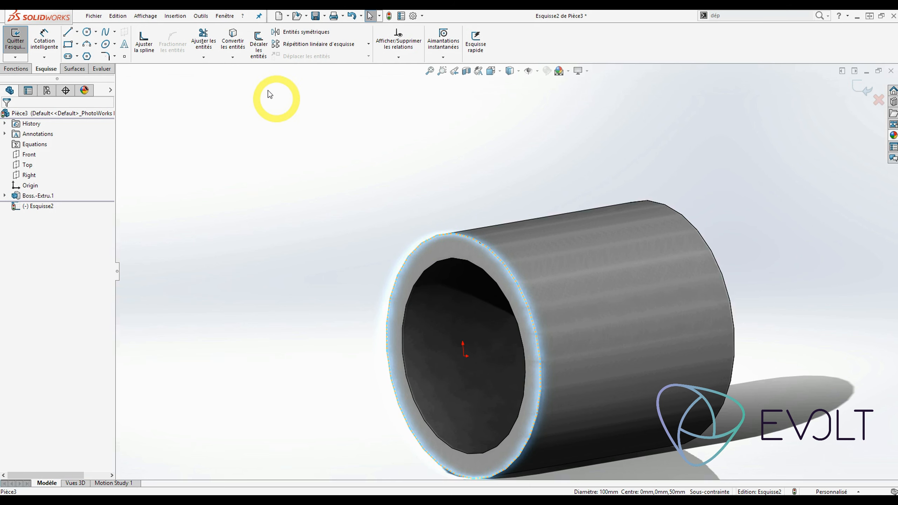
pyautogui.click(235, 51)
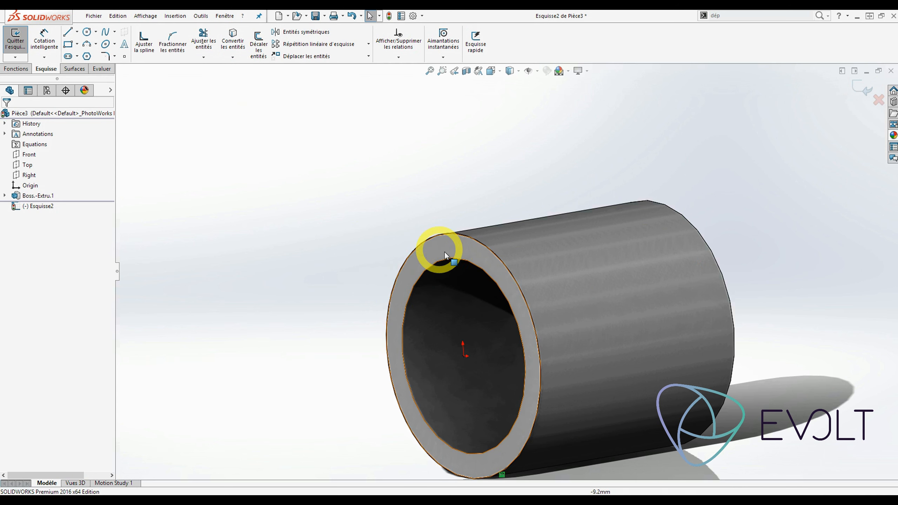
pyautogui.click(452, 257)
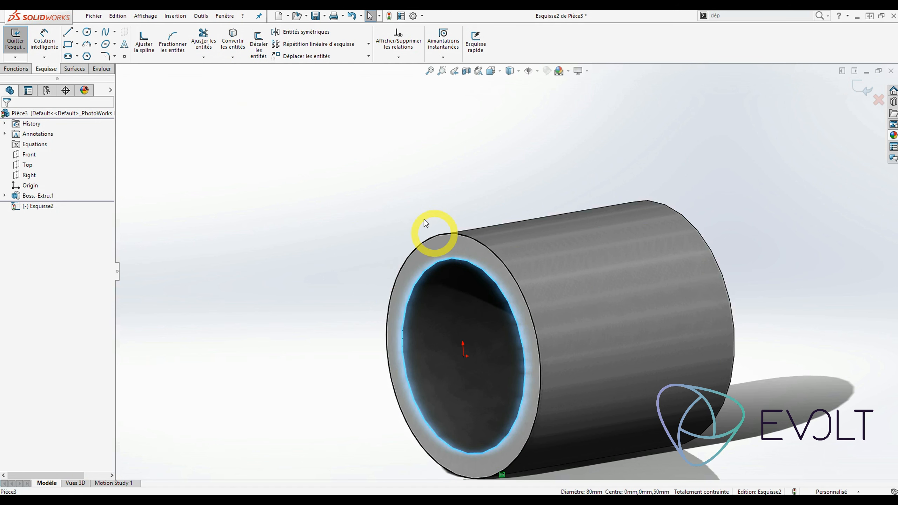
pyautogui.click(233, 43)
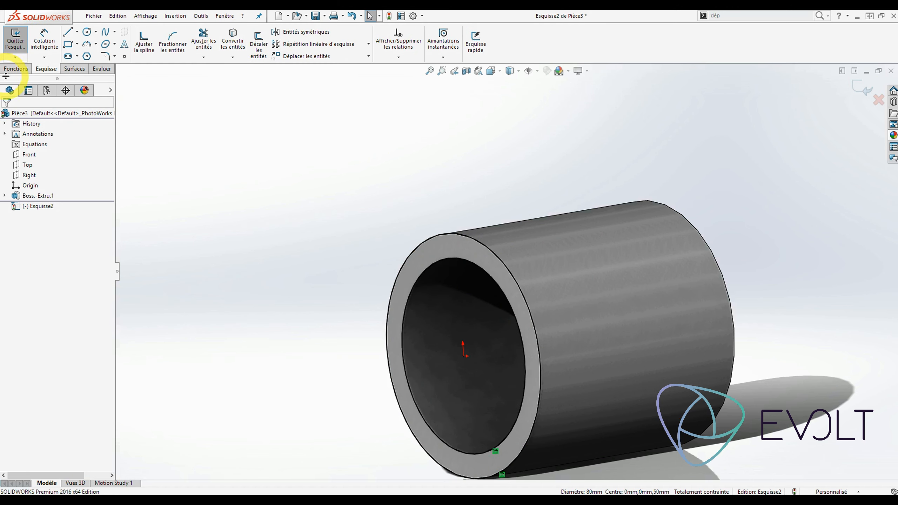
# Extrude the ring sketch as a separate, unmerged body, 100 mm in Direction 1 and 33 mm in Direction 2
pyautogui.click(16, 69)
pyautogui.click(22, 39)
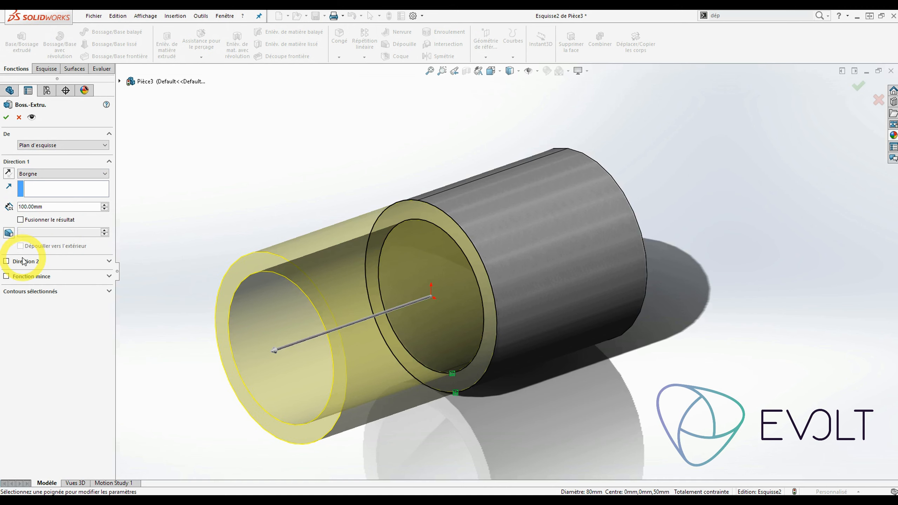
pyautogui.click(6, 261)
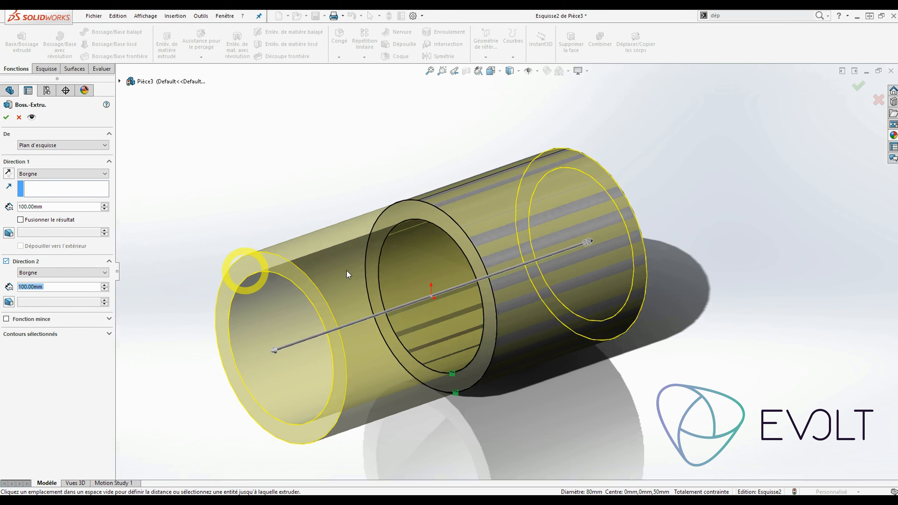
pyautogui.moveTo(537, 230); pyautogui.dragTo(577, 263, button='middle')
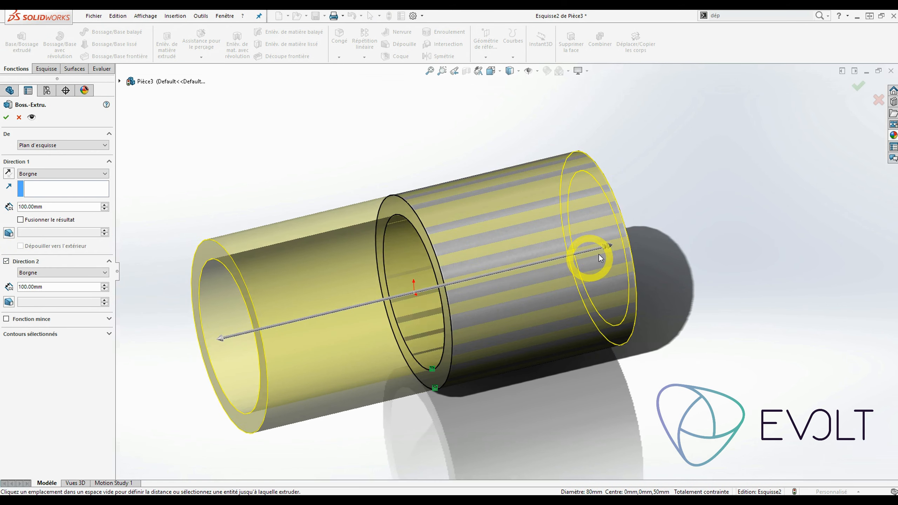
pyautogui.moveTo(608, 248); pyautogui.dragTo(485, 275)
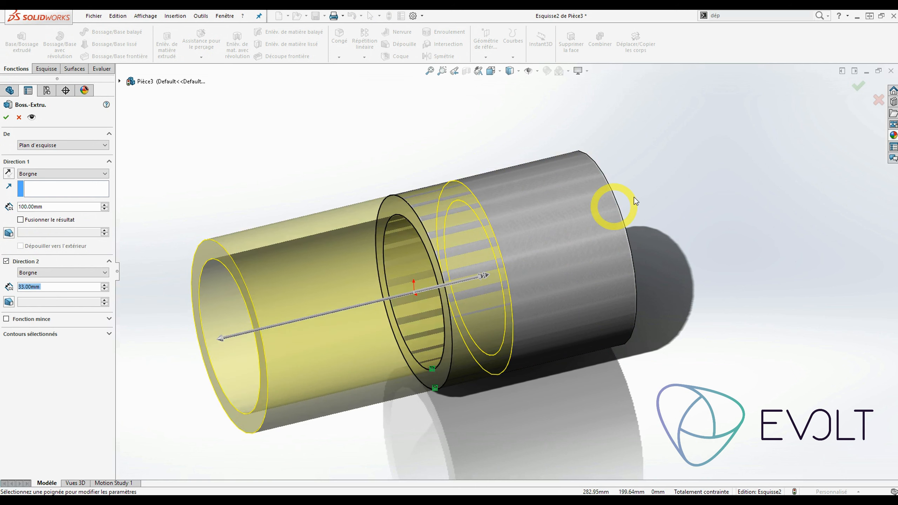
pyautogui.click(858, 89)
# Show a section view of the two overlapping tube bodies cut along the Top plane
pyautogui.moveTo(409, 250); pyautogui.dragTo(460, 244, button='middle')
pyautogui.click(453, 232)
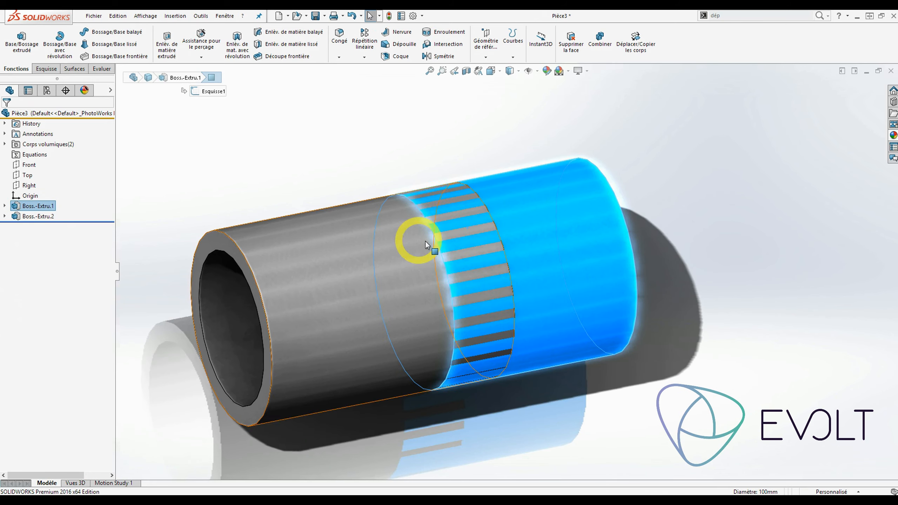
pyautogui.moveTo(429, 254); pyautogui.dragTo(445, 227, button='middle')
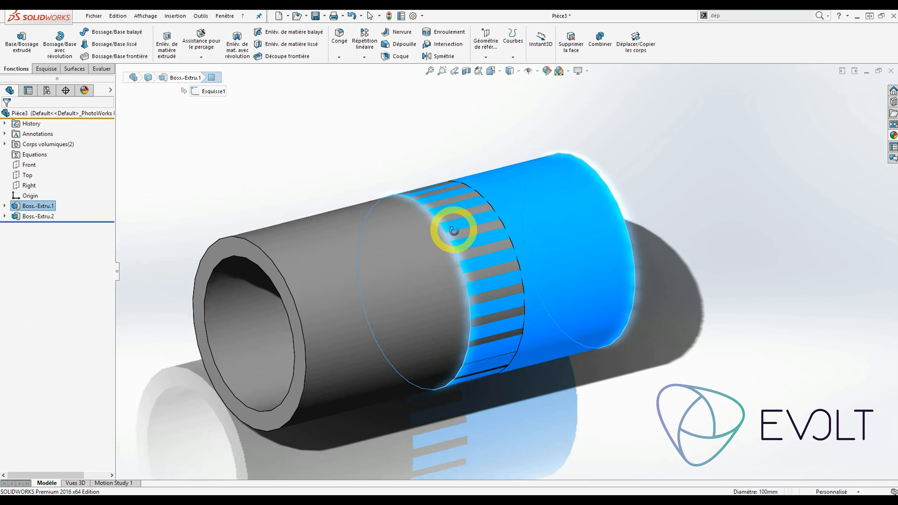
pyautogui.click(466, 72)
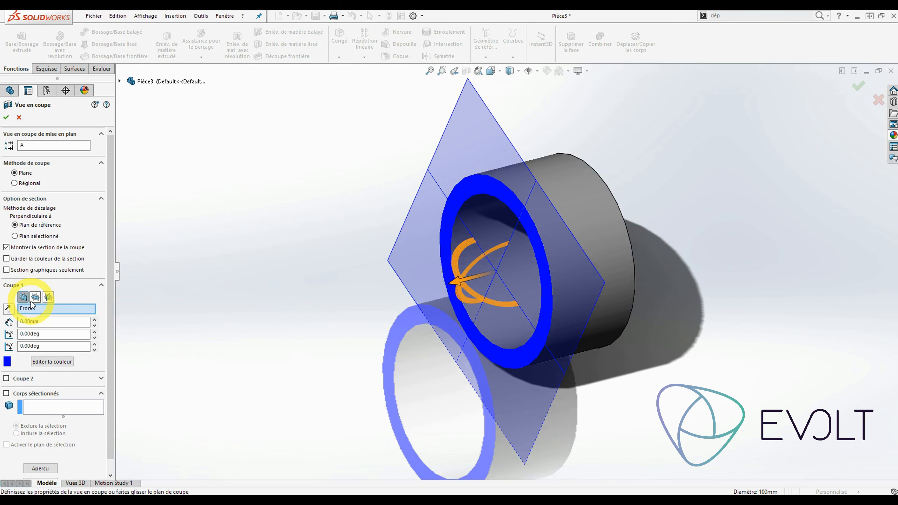
pyautogui.click(35, 298)
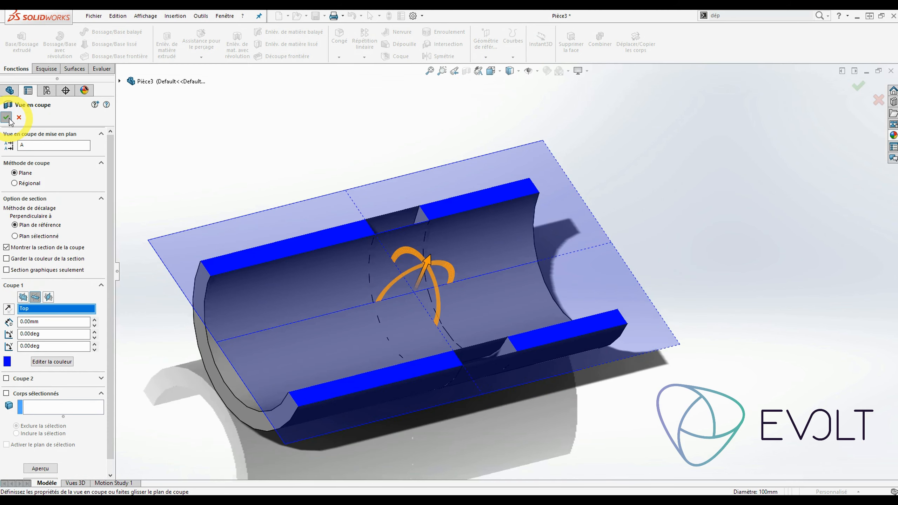
pyautogui.click(6, 118)
# Examine the overlap between the two bodies inside the sectioned tube and turn the section view off
pyautogui.scroll(-5, 389, 267)
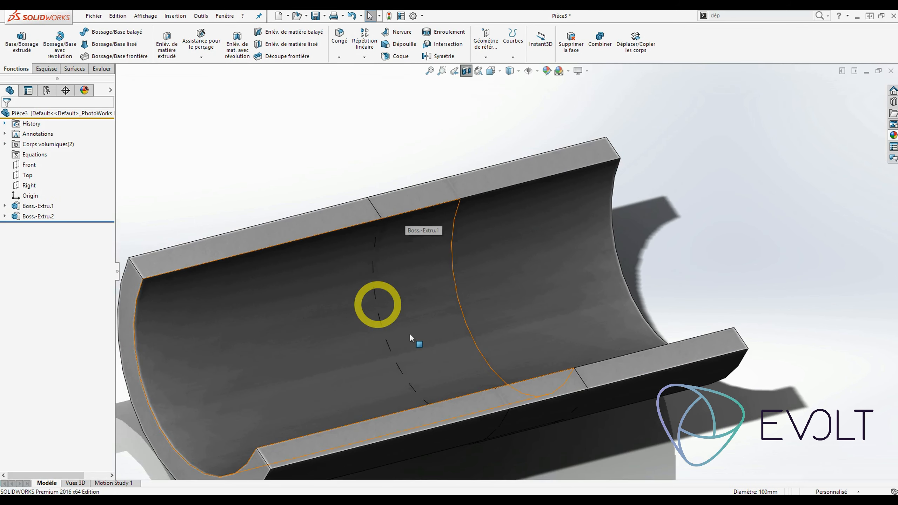
pyautogui.click(413, 288)
pyautogui.click(502, 275)
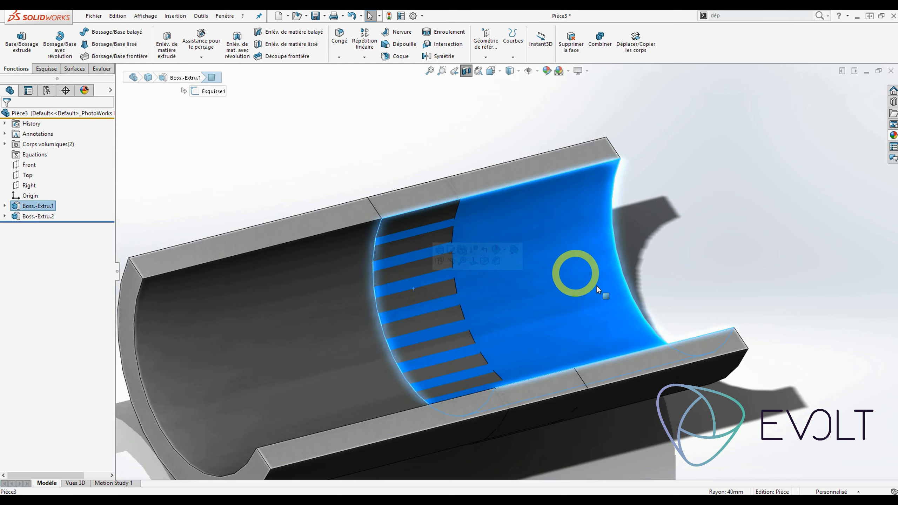
pyautogui.click(363, 154)
pyautogui.moveTo(363, 154); pyautogui.dragTo(408, 195, button='middle')
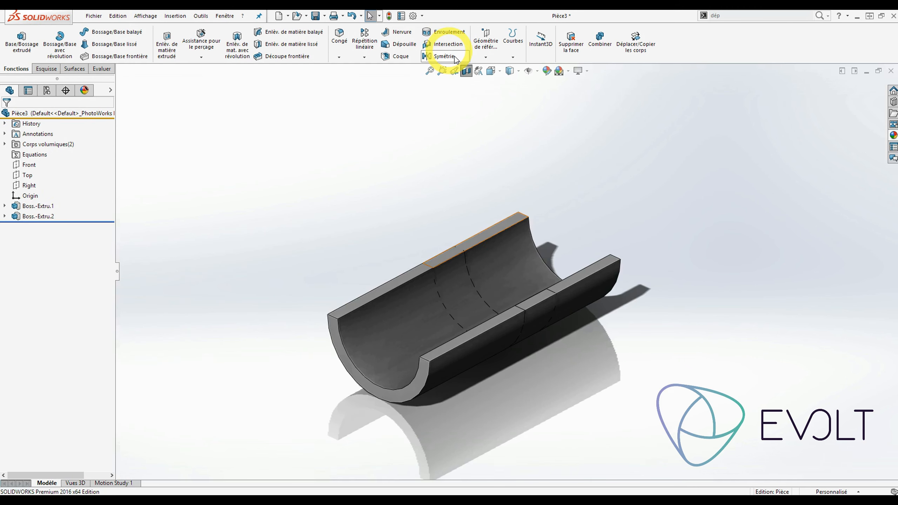
pyautogui.click(468, 73)
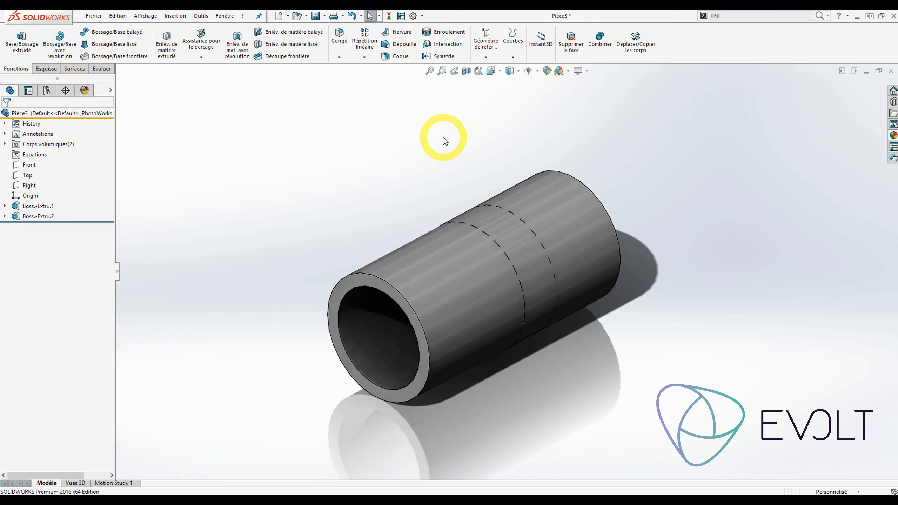
# Combine the two extruded tube bodies into one with the Add (Ajouter) operation, previewing the result
pyautogui.click(599, 51)
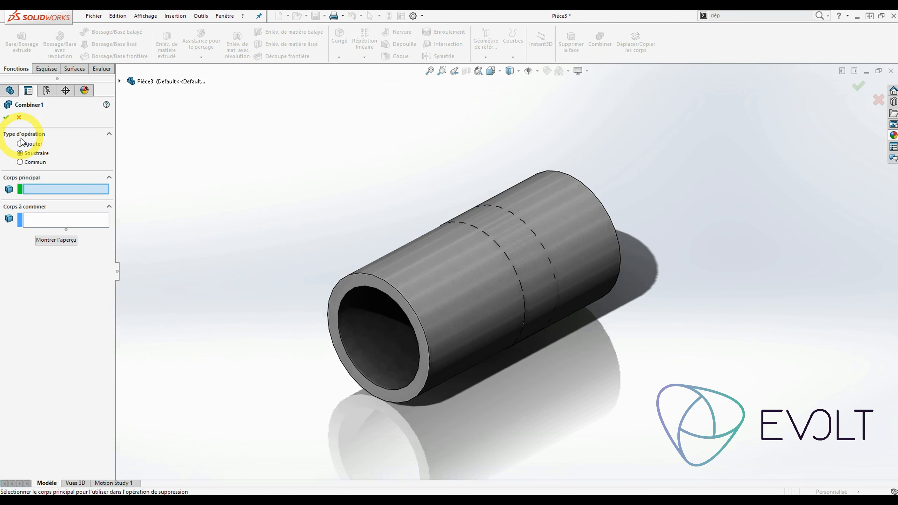
pyautogui.click(31, 144)
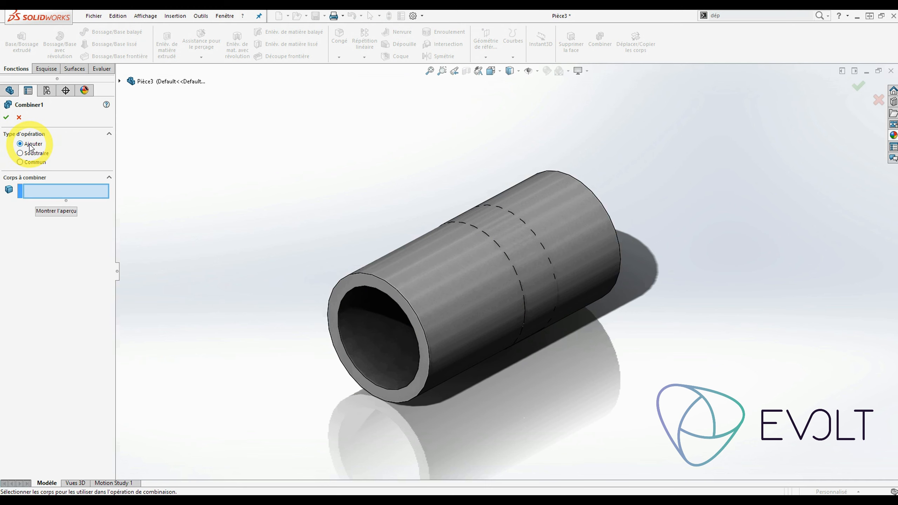
pyautogui.click(546, 202)
pyautogui.click(436, 272)
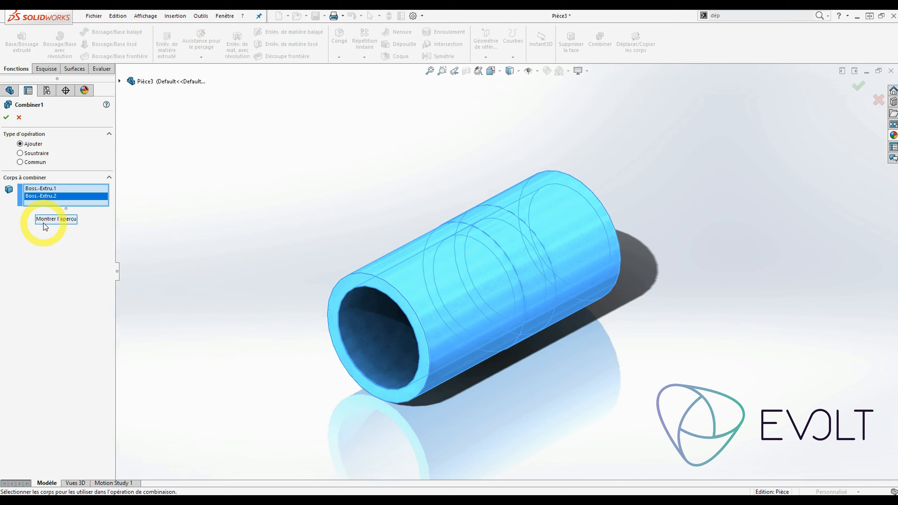
pyautogui.moveTo(406, 278); pyautogui.dragTo(387, 106, button='middle')
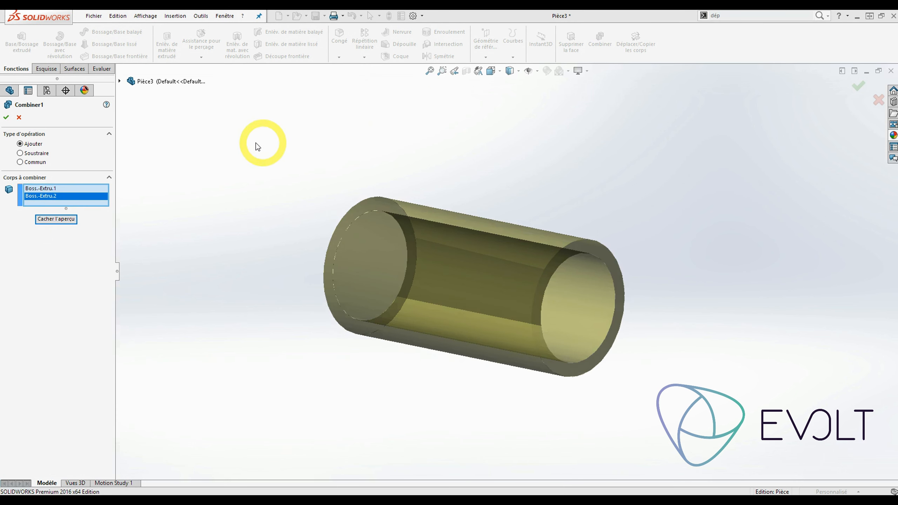
pyautogui.click(6, 118)
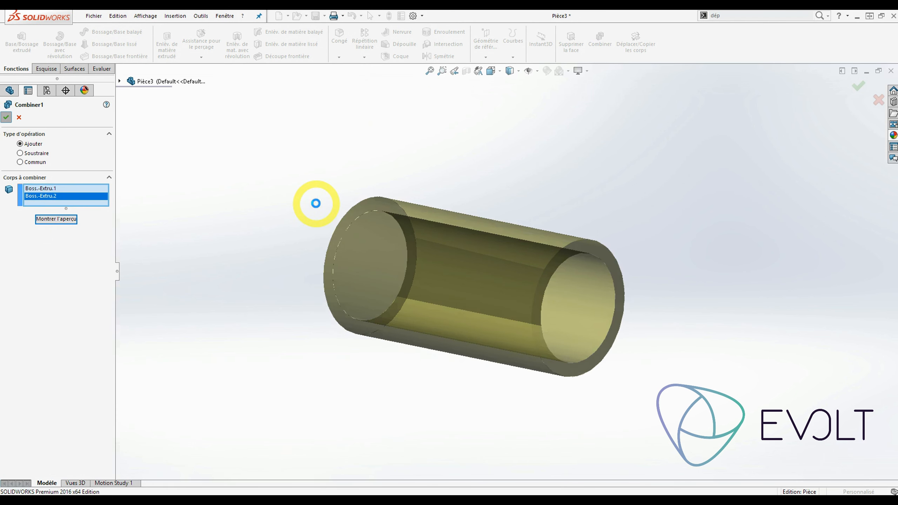
pyautogui.moveTo(345, 222); pyautogui.dragTo(433, 253, button='middle')
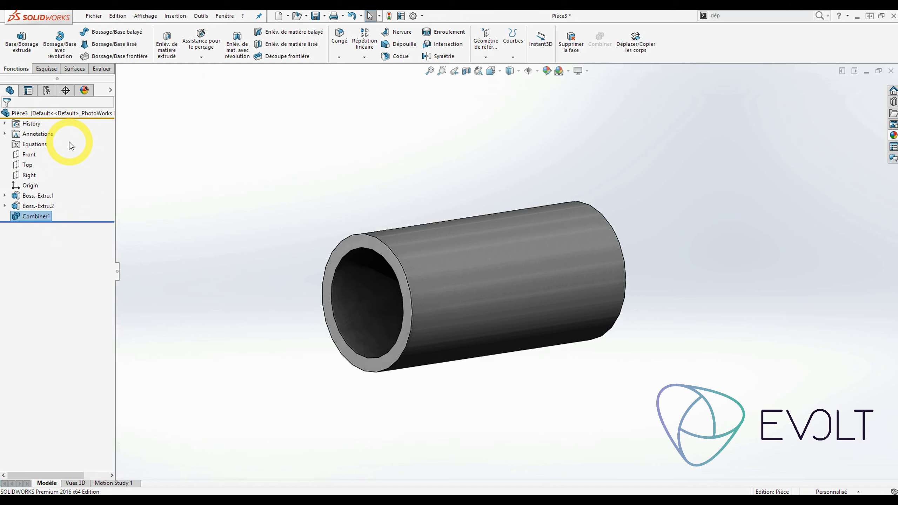
pyautogui.click(504, 239)
pyautogui.moveTo(466, 242)
pyautogui.mouseDown(button='middle')
pyautogui.moveTo(494, 244)
pyautogui.moveTo(576, 315)
pyautogui.moveTo(510, 266)
pyautogui.moveTo(547, 186)
pyautogui.moveTo(555, 217)
pyautogui.moveTo(494, 226)
pyautogui.moveTo(495, 311)
pyautogui.moveTo(450, 240)
pyautogui.moveTo(496, 244)
pyautogui.moveTo(473, 217)
pyautogui.moveTo(469, 241)
pyautogui.mouseUp(button='middle')
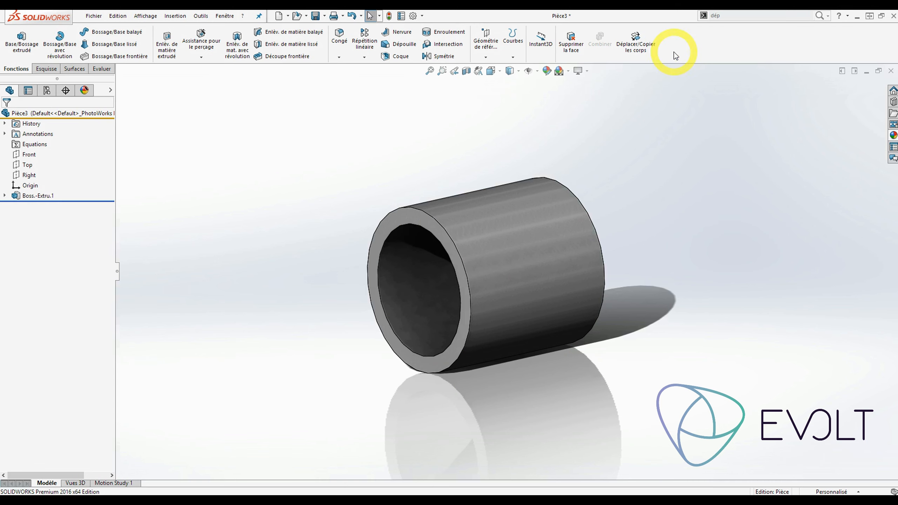
# Make one copy of the tube body with Move/Copy Bodies, rotated 90 degrees about the Y axis
pyautogui.click(635, 46)
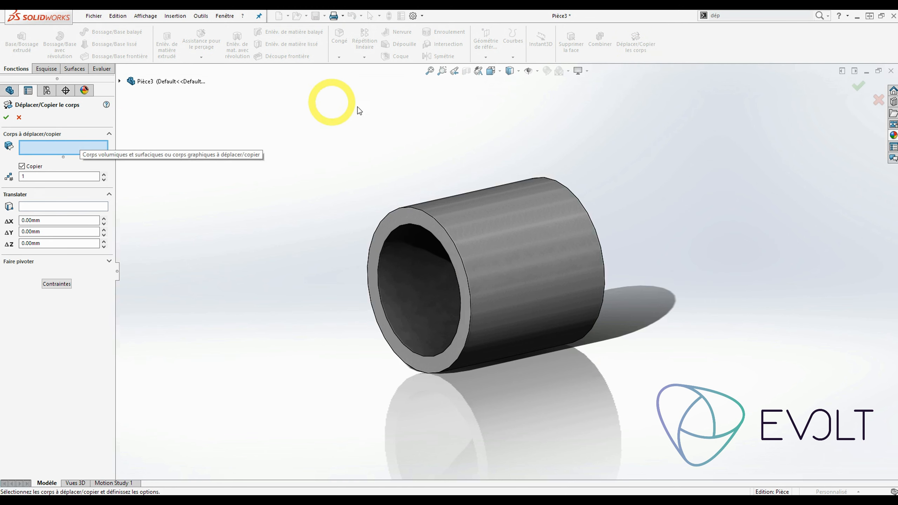
pyautogui.click(522, 226)
pyautogui.moveTo(526, 220); pyautogui.dragTo(484, 308, button='middle')
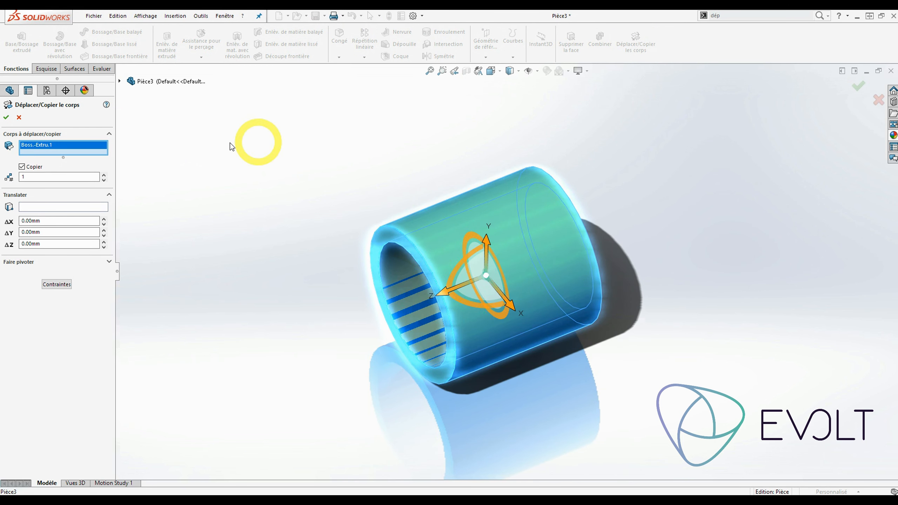
pyautogui.click(42, 170)
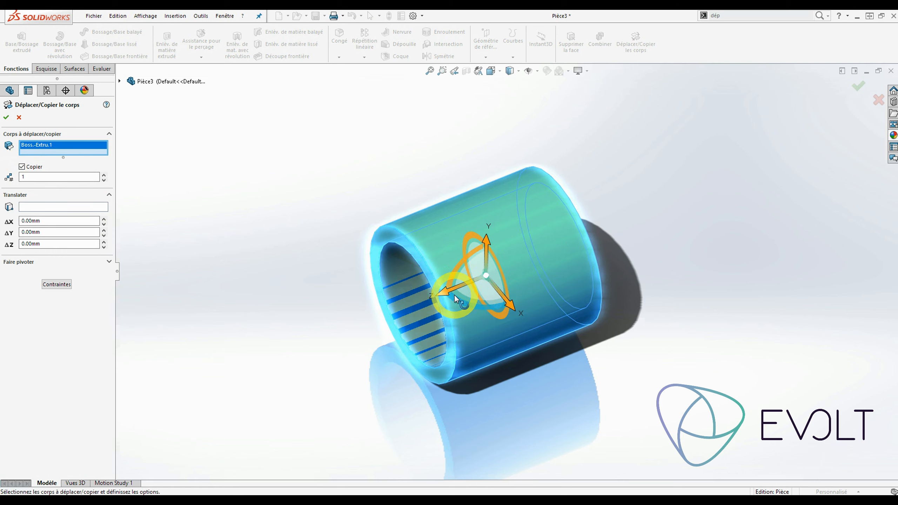
pyautogui.moveTo(455, 297); pyautogui.dragTo(534, 322)
pyautogui.moveTo(537, 321); pyautogui.dragTo(541, 318)
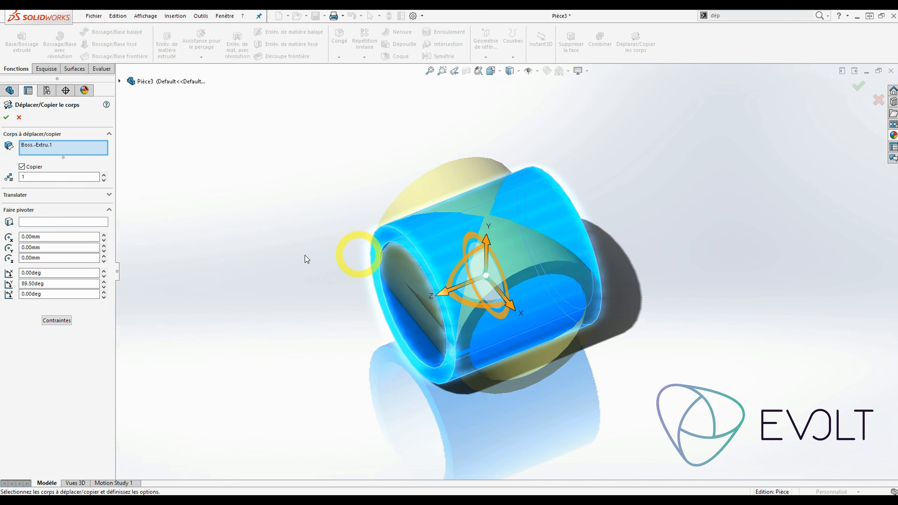
pyautogui.doubleClick(63, 284)
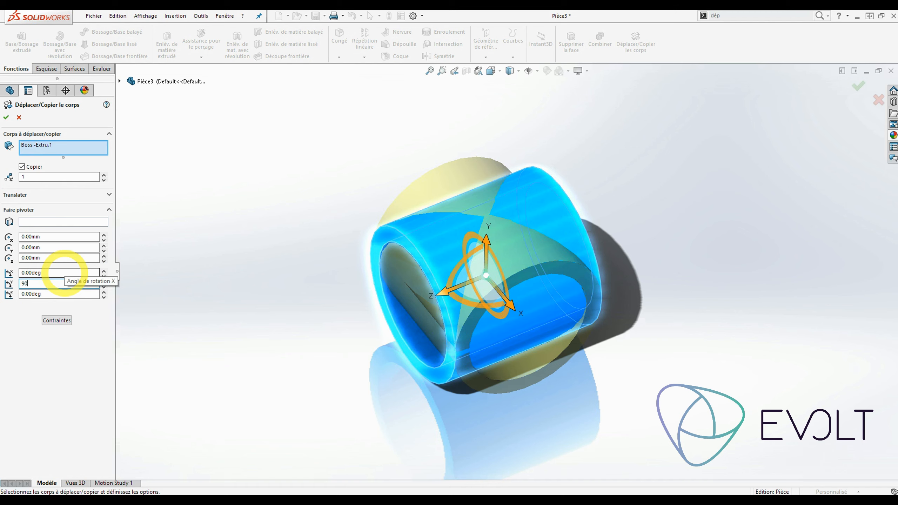
pyautogui.click(6, 117)
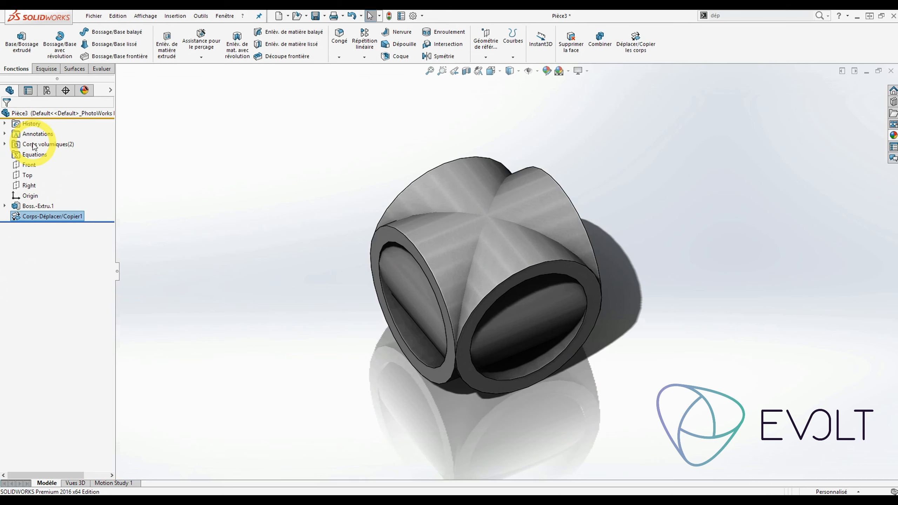
# Expand the solid bodies folder and highlight the copied body to identify it in the crossed tubes
pyautogui.click(13, 144)
pyautogui.click(5, 145)
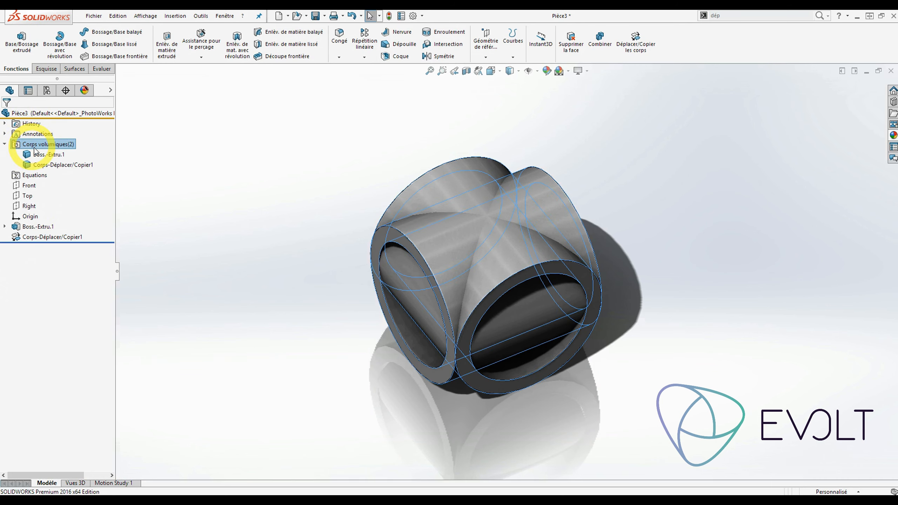
pyautogui.click(58, 165)
pyautogui.click(279, 197)
pyautogui.moveTo(279, 196); pyautogui.dragTo(439, 195, button='middle')
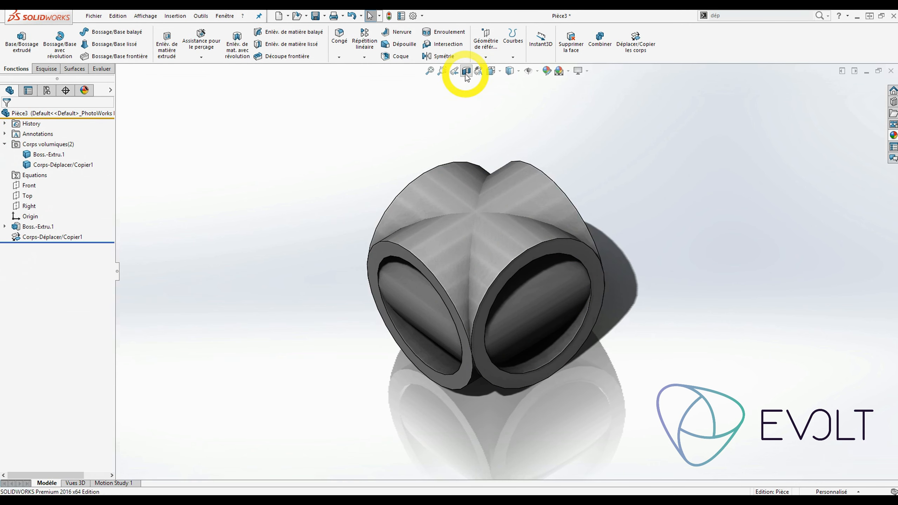
# Section the crossed tubes along the Top plane to examine where the two bodies overlap, ending with the section view off
pyautogui.click(465, 74)
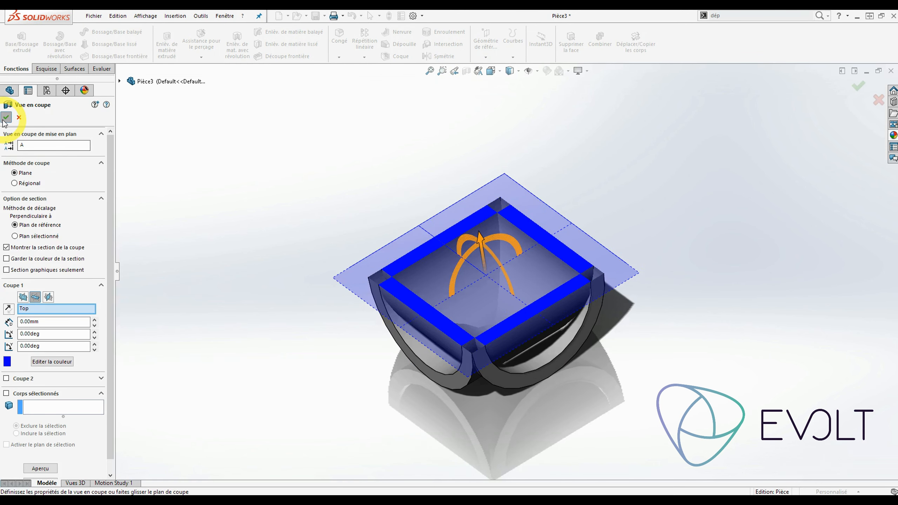
pyautogui.click(5, 117)
pyautogui.scroll(-3, 525, 274)
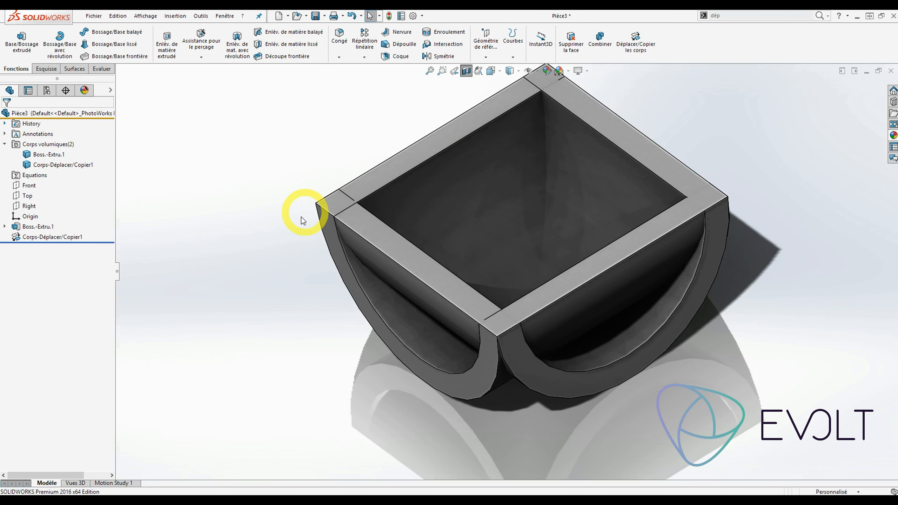
pyautogui.click(465, 72)
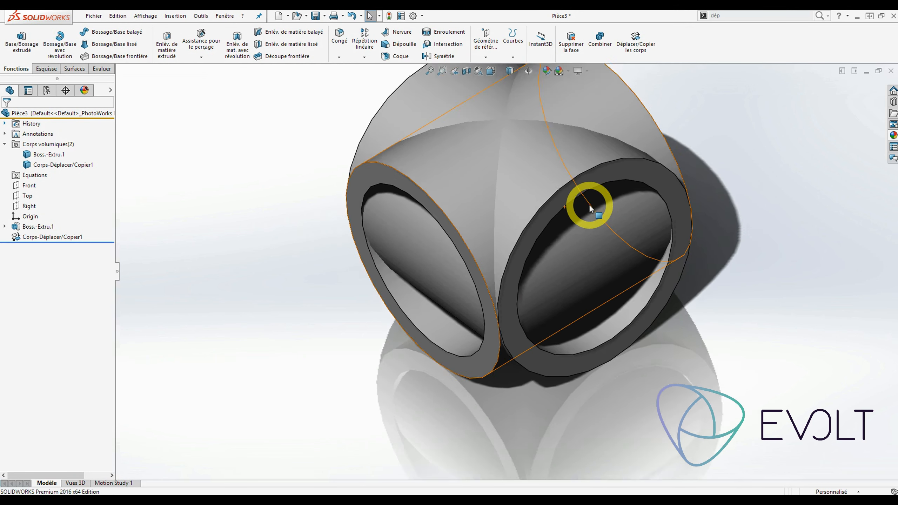
# Combine the original tube body and its rotated copy with the Common (Commun) operation, previewing the result
pyautogui.scroll(3, 589, 204)
pyautogui.moveTo(556, 102); pyautogui.dragTo(588, 91, button='middle')
pyautogui.click(607, 47)
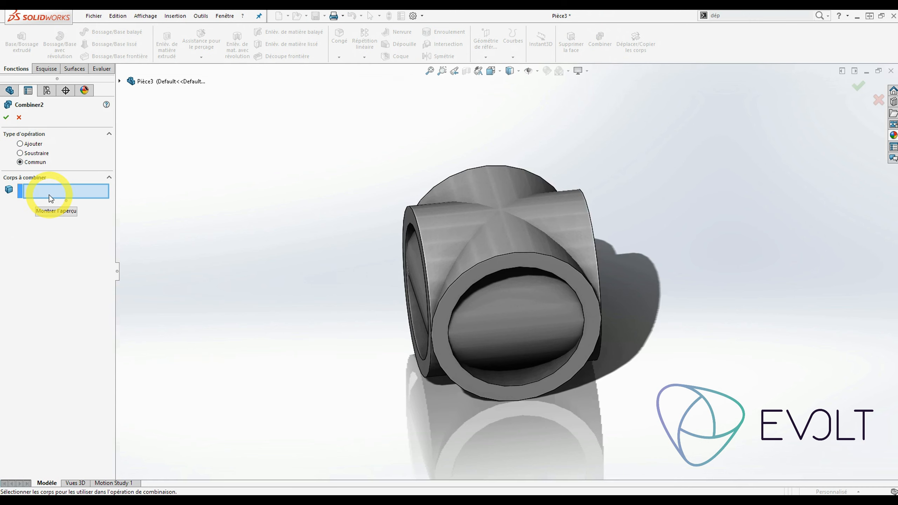
pyautogui.click(465, 230)
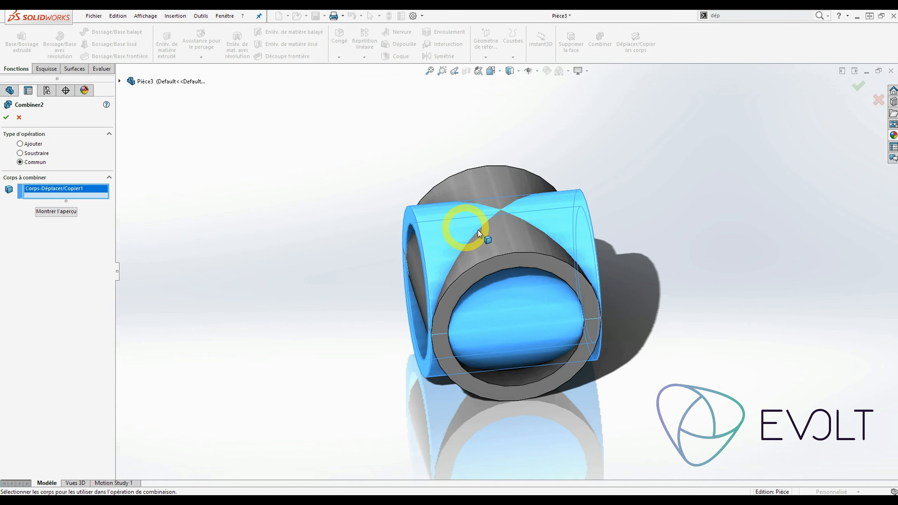
pyautogui.click(508, 235)
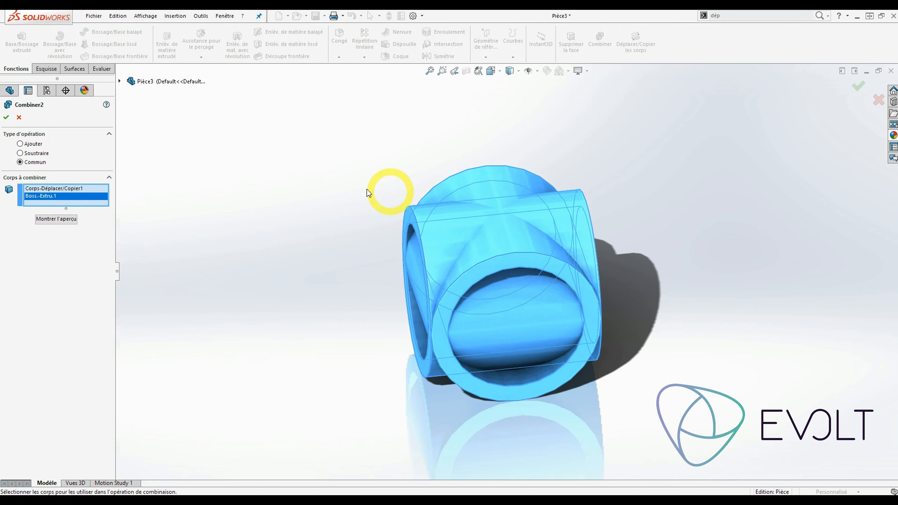
pyautogui.click(53, 219)
pyautogui.moveTo(223, 225); pyautogui.dragTo(440, 325, button='middle')
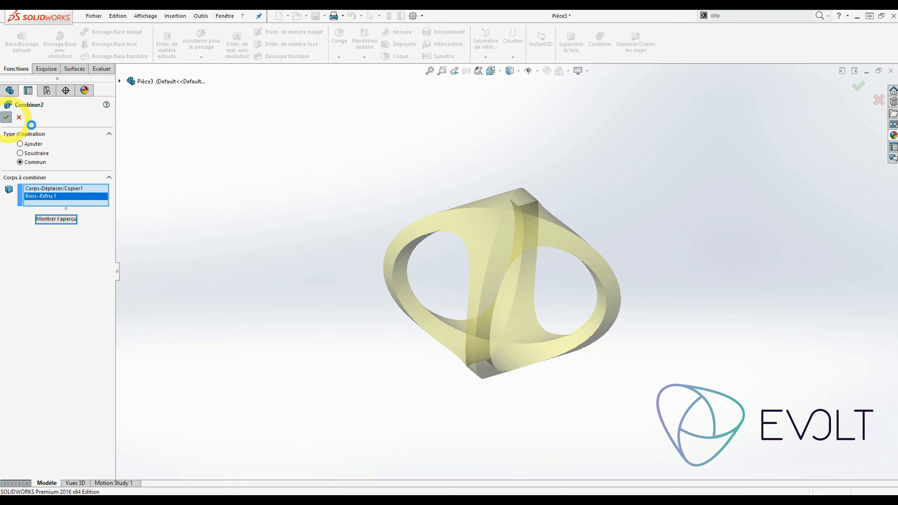
pyautogui.moveTo(297, 152)
pyautogui.mouseDown(button='middle')
pyautogui.moveTo(318, 154)
pyautogui.moveTo(293, 94)
pyautogui.moveTo(214, 92)
pyautogui.moveTo(192, 101)
pyautogui.moveTo(302, 111)
pyautogui.moveTo(310, 140)
pyautogui.moveTo(290, 164)
pyautogui.moveTo(311, 212)
pyautogui.mouseUp(button='middle')
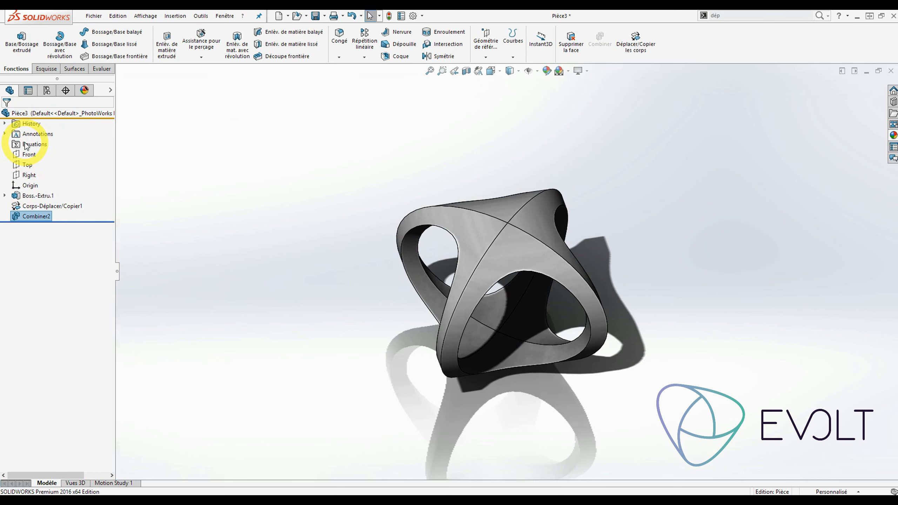
pyautogui.moveTo(252, 232); pyautogui.dragTo(311, 180, button='middle')
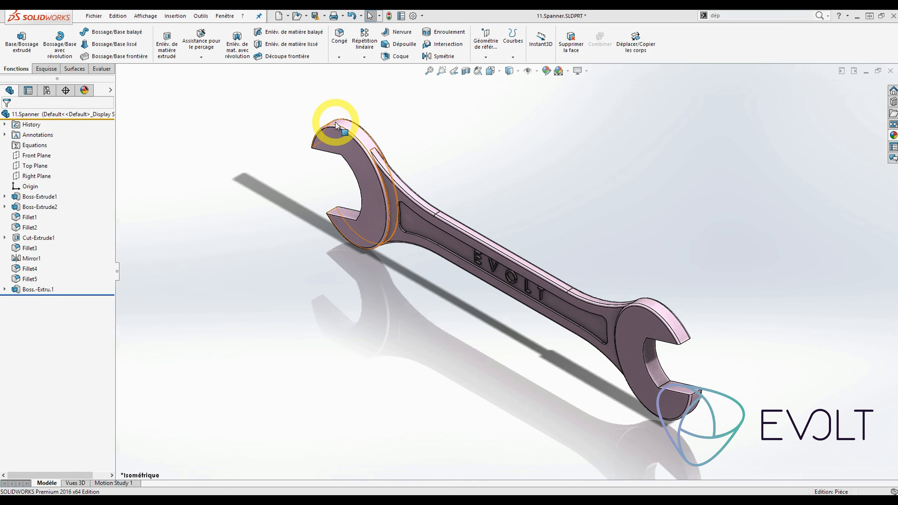
# Make one copy of the spanner body in place with Move/Copy Bodies, without any translation or rotation
pyautogui.click(343, 137)
pyautogui.click(483, 158)
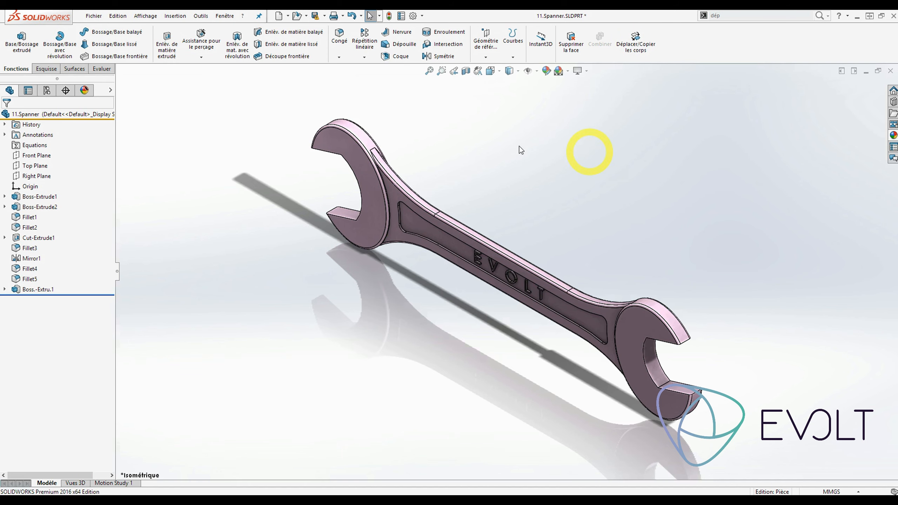
pyautogui.click(635, 41)
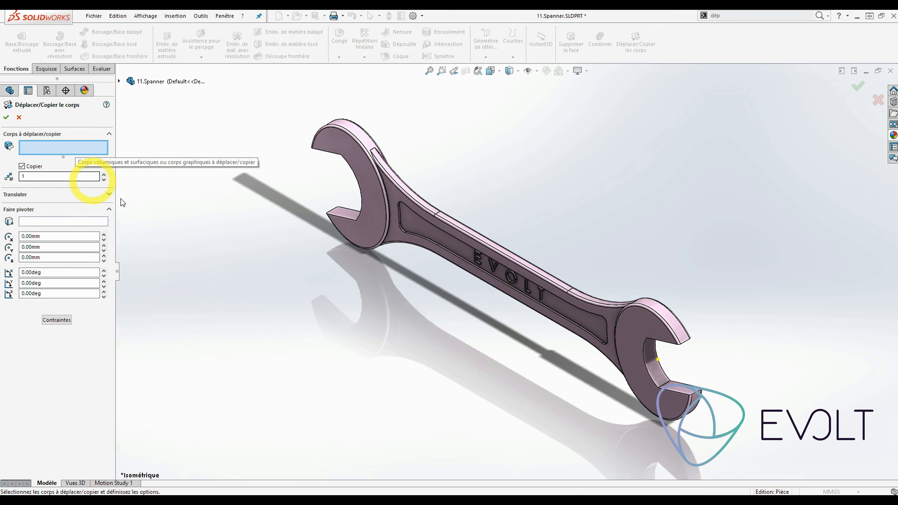
pyautogui.click(337, 147)
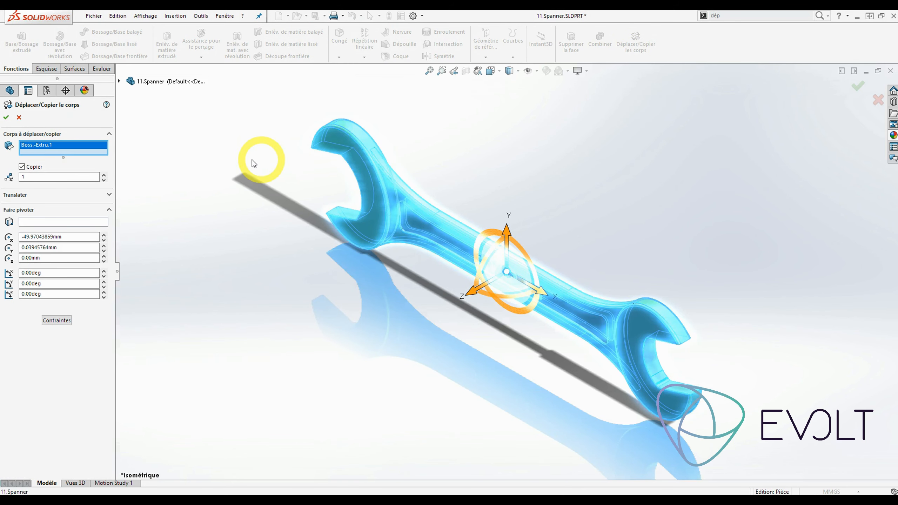
pyautogui.doubleClick(31, 176)
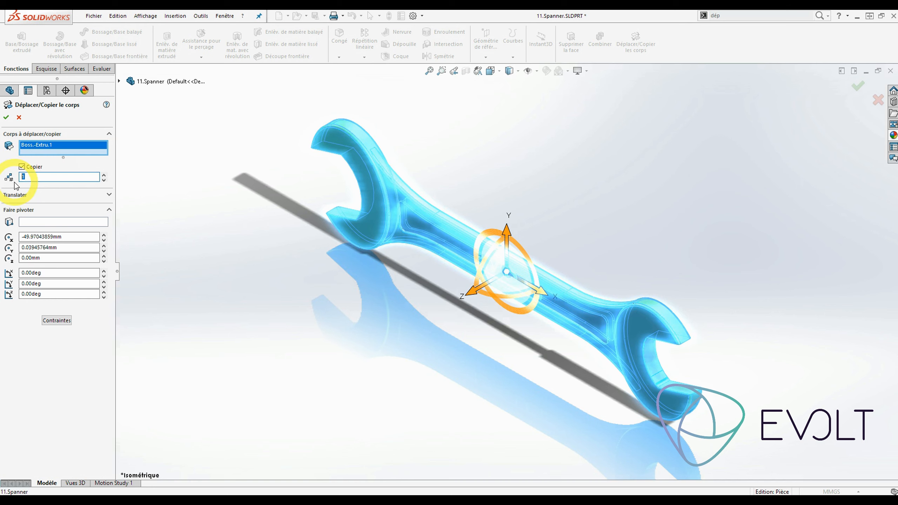
pyautogui.click(7, 118)
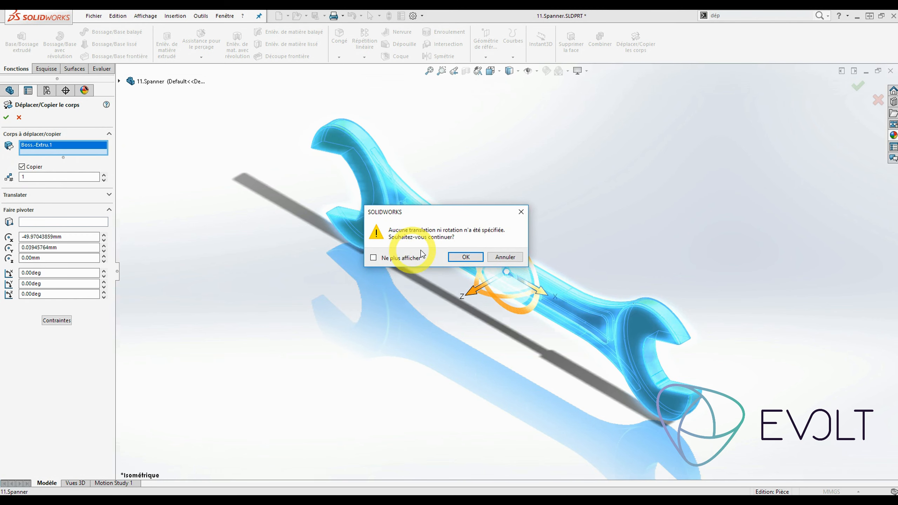
pyautogui.click(466, 258)
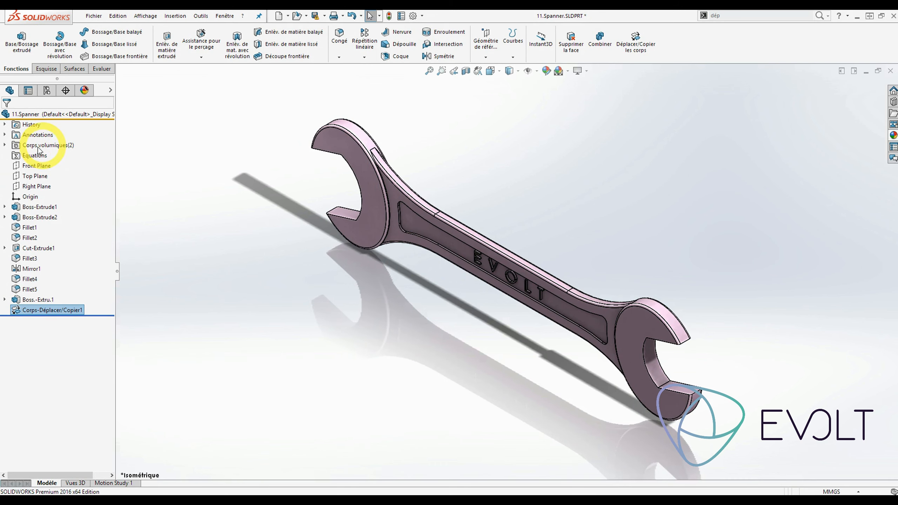
# Expand the solid bodies folder and highlight the copied and original spanner bodies in turn to identify them
pyautogui.click(4, 145)
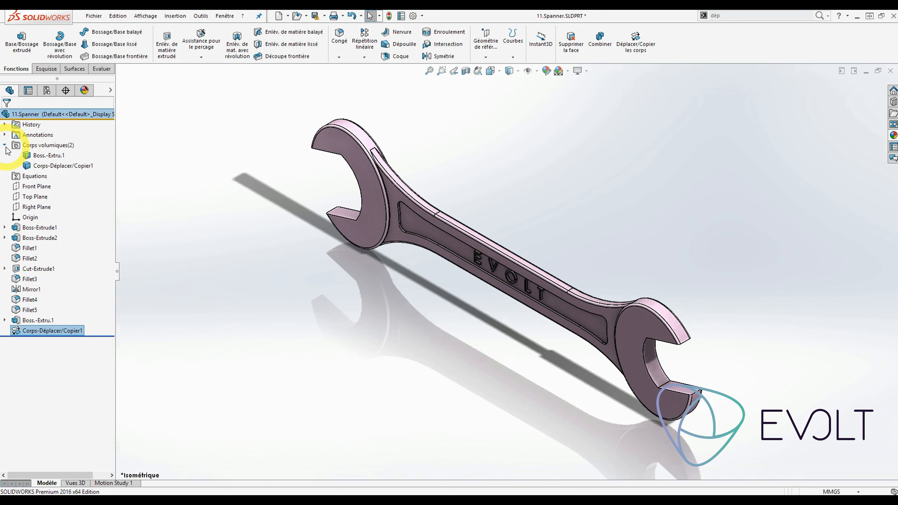
pyautogui.click(54, 165)
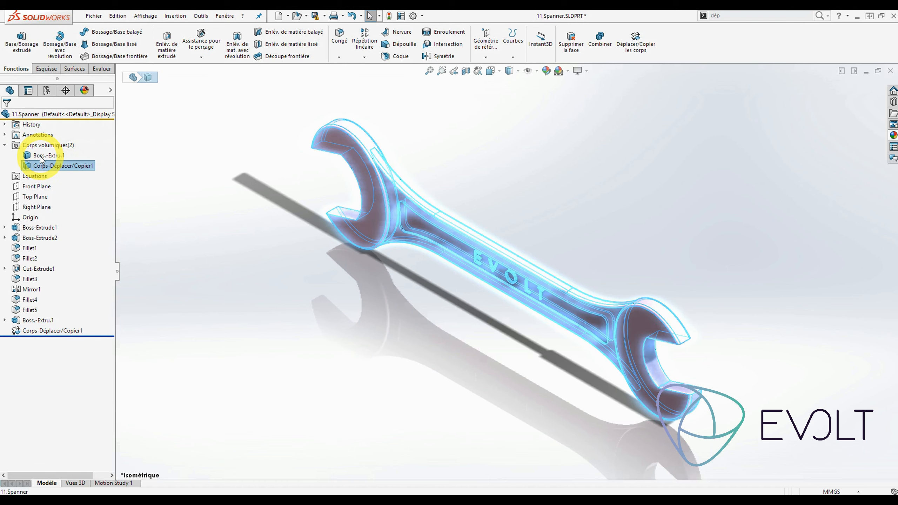
pyautogui.click(35, 156)
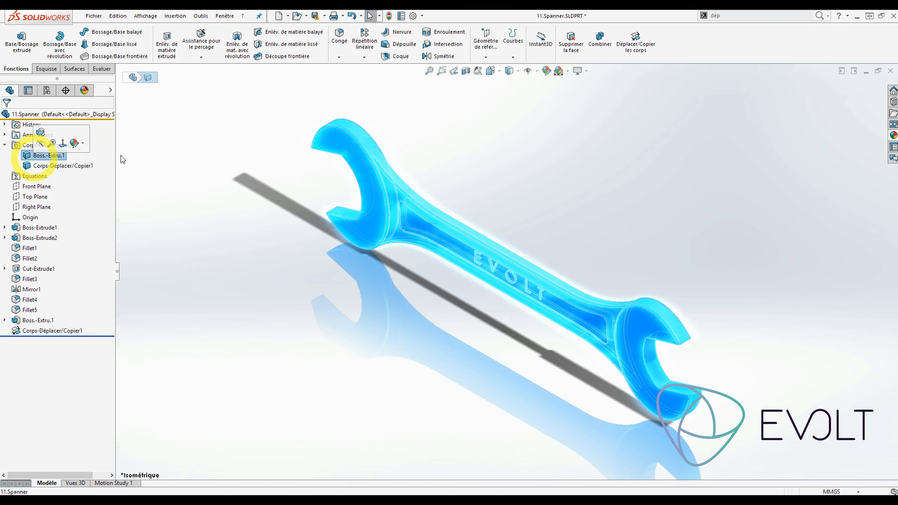
pyautogui.click(168, 158)
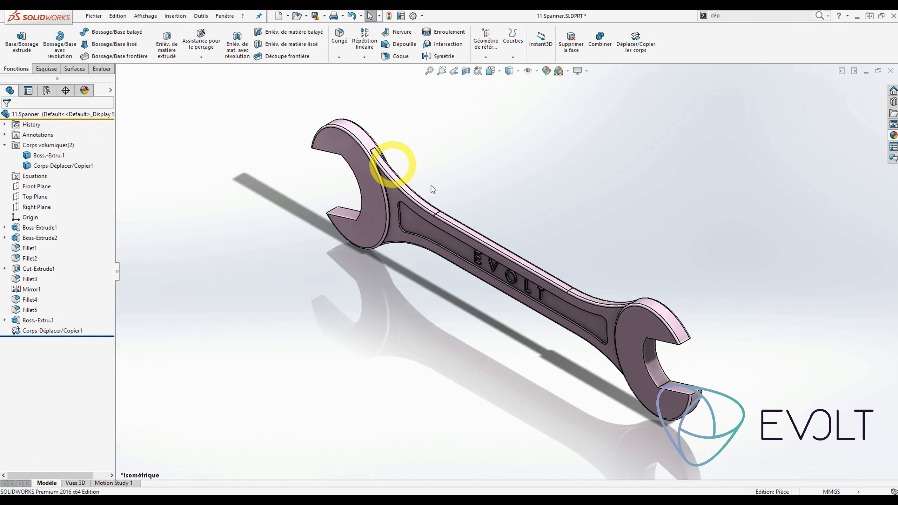
# Sketch a corner rectangle about 35 mm tall on the Right Plane, enclosing the spanner's end profile
pyautogui.moveTo(463, 355); pyautogui.dragTo(452, 75, button='middle')
pyautogui.click(453, 72)
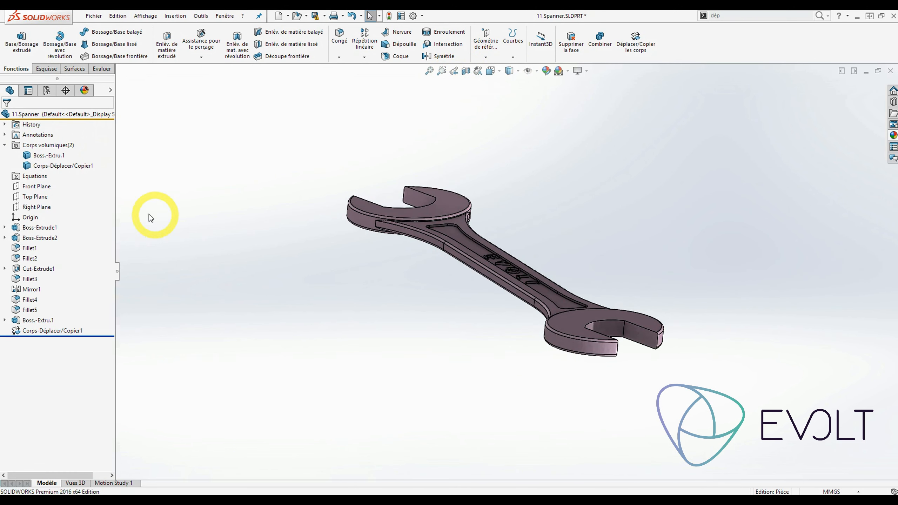
pyautogui.click(32, 209)
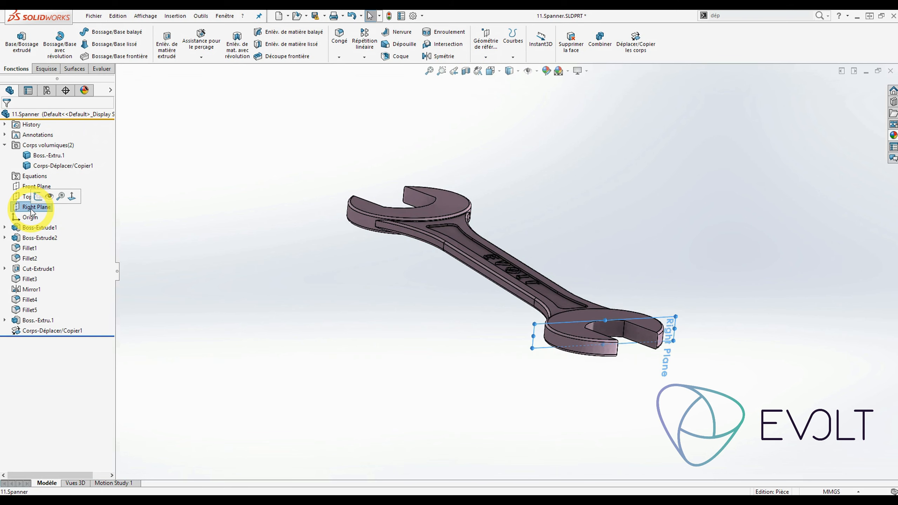
pyautogui.click(38, 197)
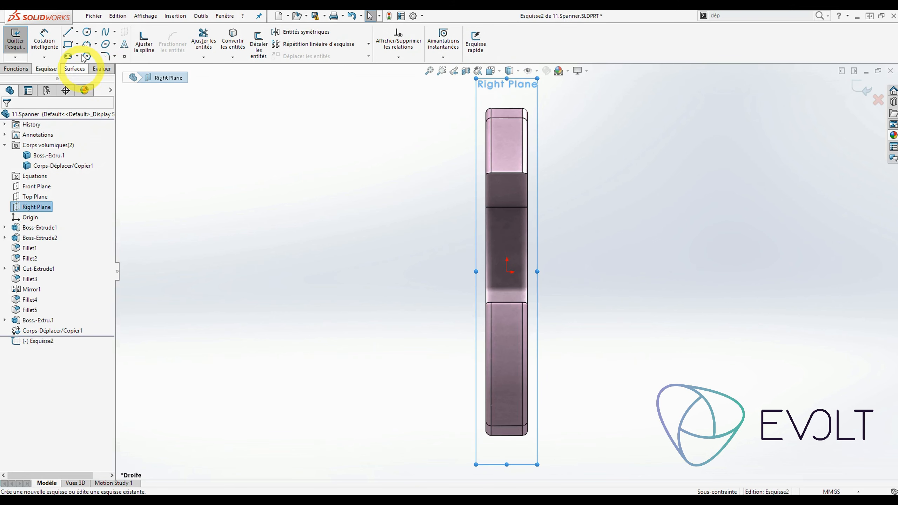
pyautogui.click(70, 44)
pyautogui.click(460, 93)
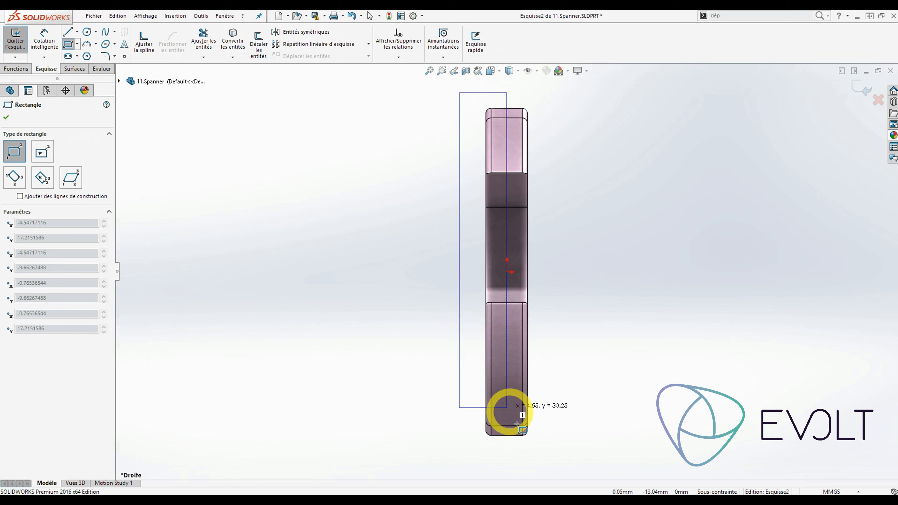
pyautogui.click(559, 456)
pyautogui.press('Escape')
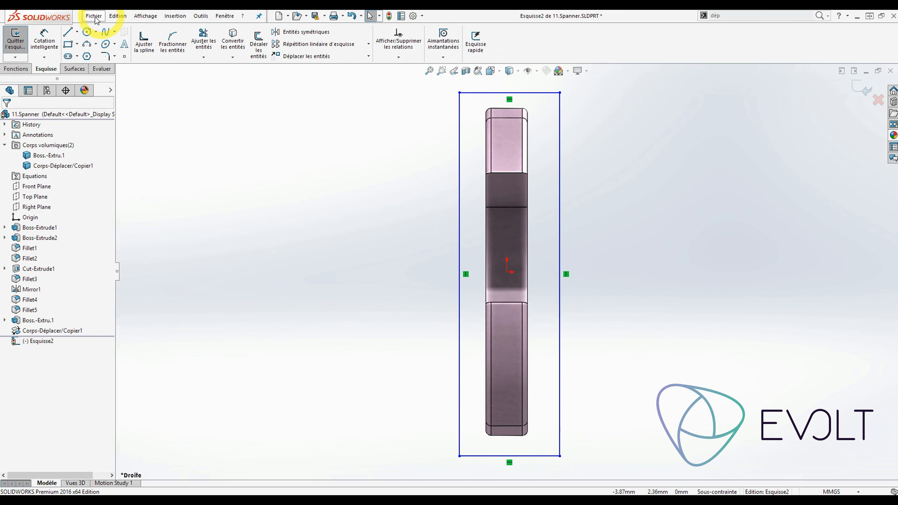
# Centre the rectangle on the origin with a Horizontal relation to its left side's midpoint and a Vertical relation to its top side's midpoint
pyautogui.click(459, 274)
pyautogui.keyDown('ctrl'); pyautogui.click(508, 271); pyautogui.keyUp('ctrl')
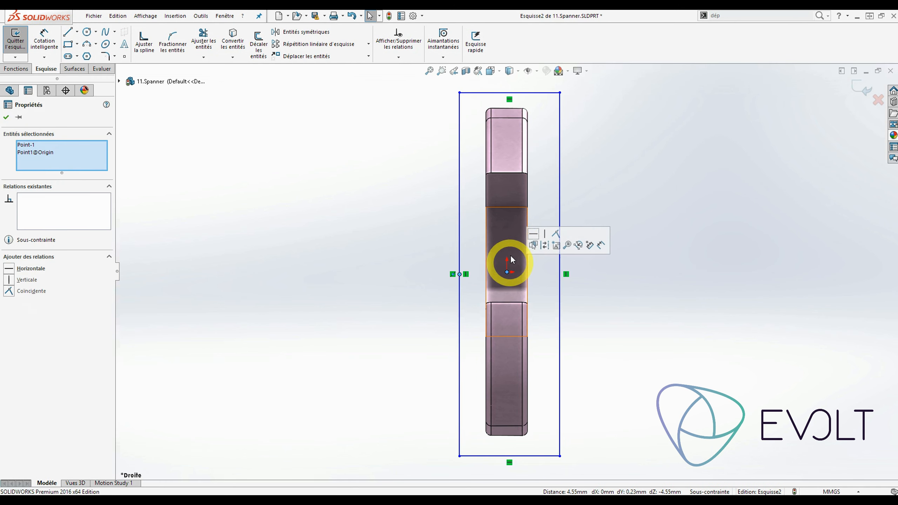
pyautogui.click(533, 234)
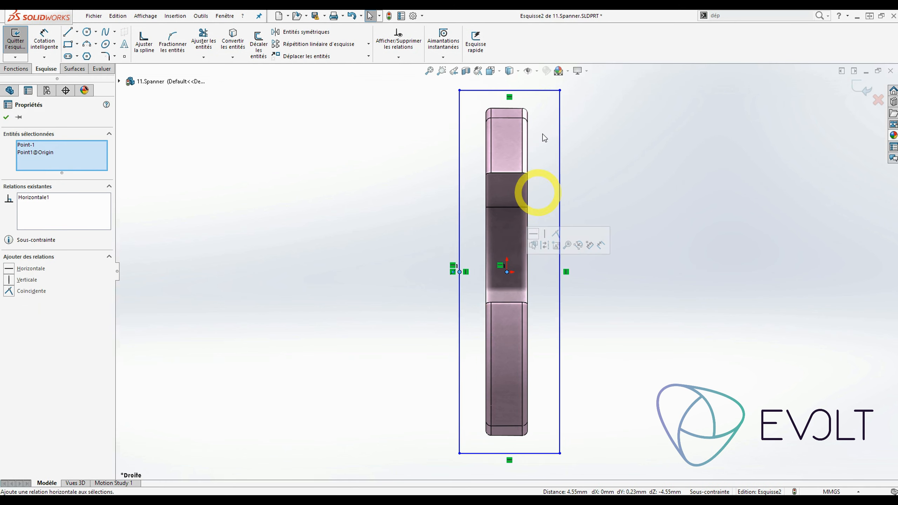
pyautogui.click(508, 91)
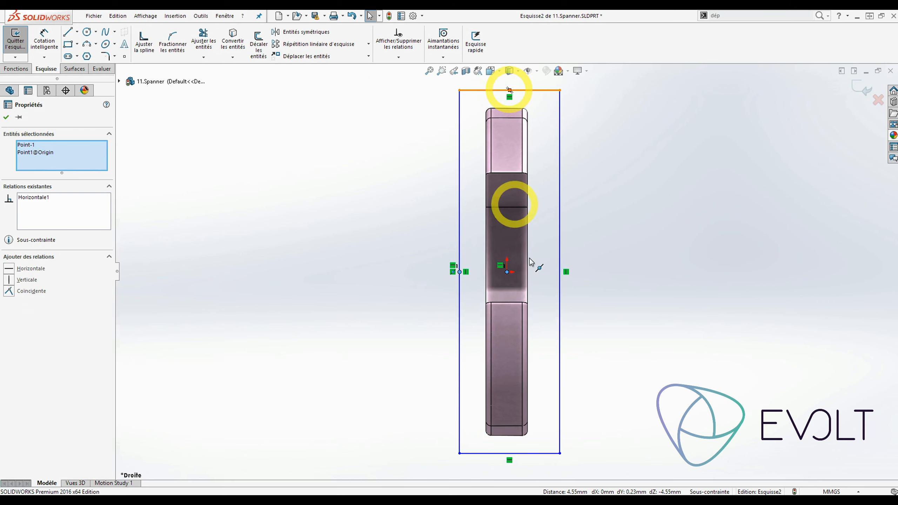
pyautogui.keyDown('ctrl'); pyautogui.click(507, 273); pyautogui.keyUp('ctrl')
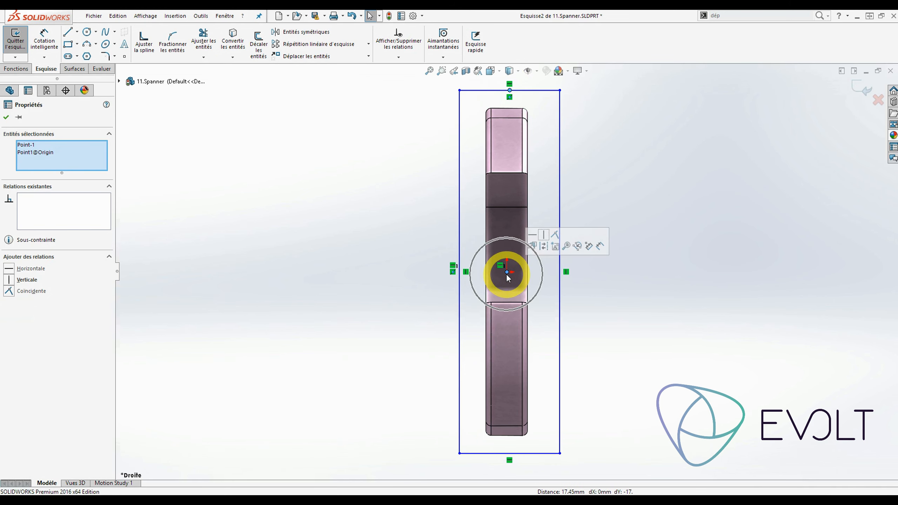
pyautogui.click(545, 246)
pyautogui.click(402, 191)
pyautogui.click(44, 41)
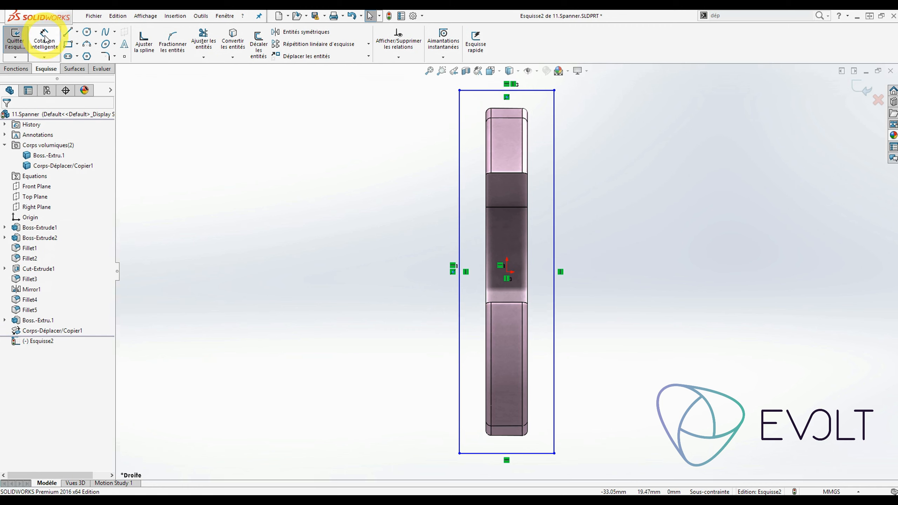
pyautogui.click(457, 165)
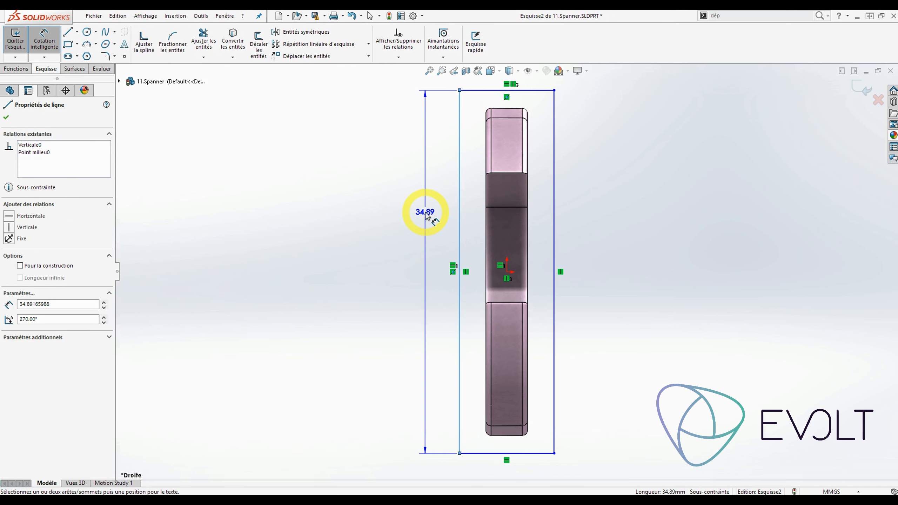
pyautogui.press('Escape')
# Dimension the rectangle around the spanner's end profile as 35 mm high and 10 mm wide
pyautogui.click(45, 41)
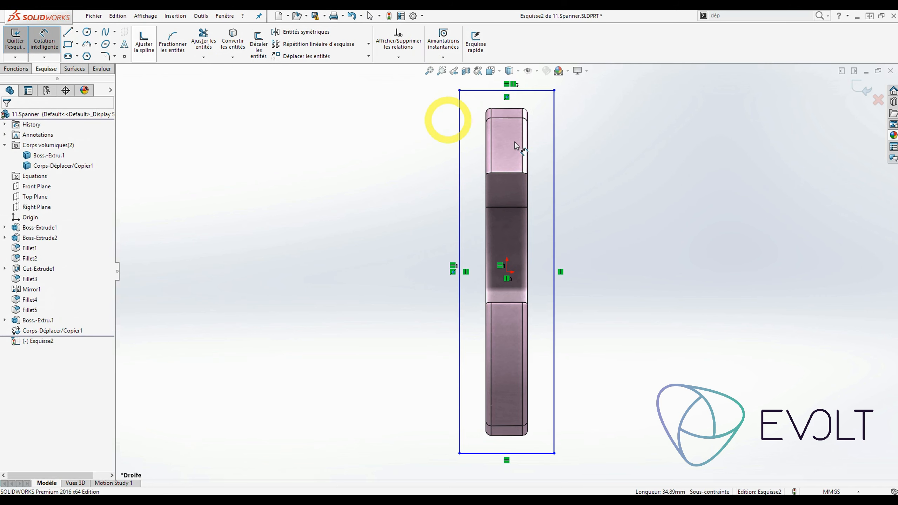
pyautogui.click(428, 227)
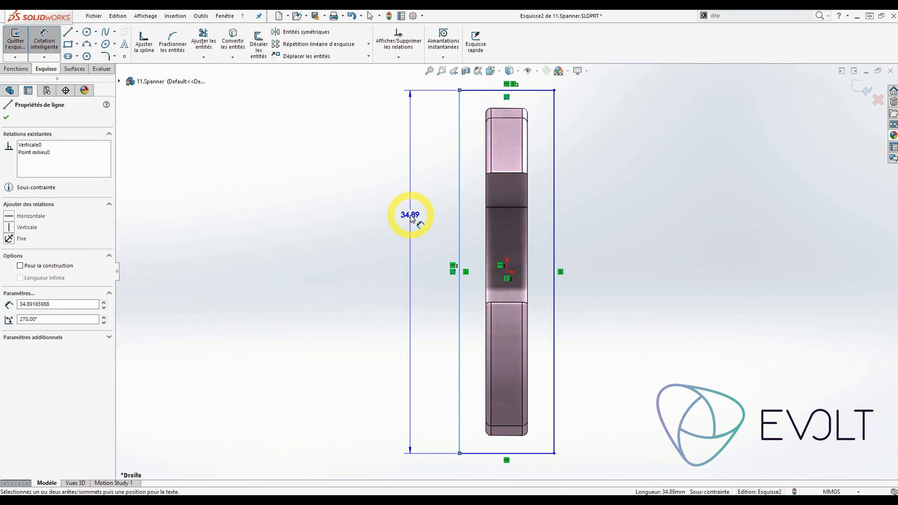
pyautogui.click(410, 217)
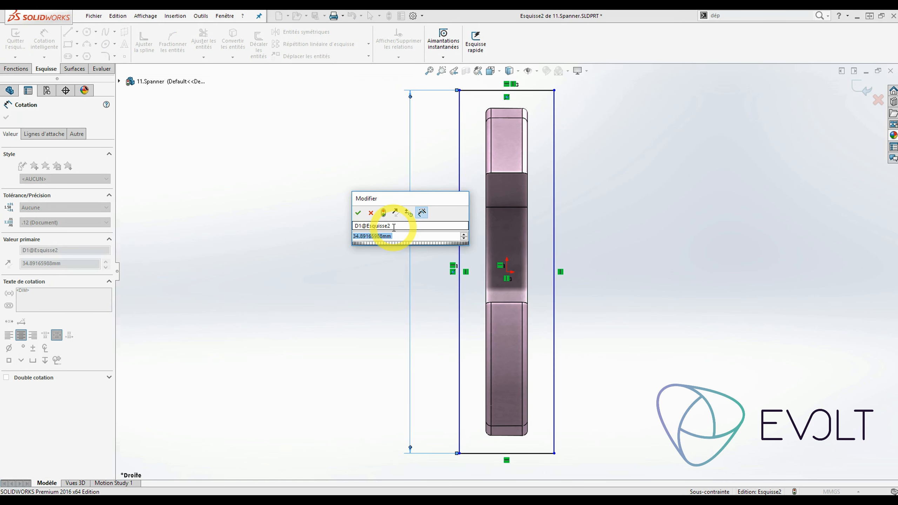
pyautogui.press('Return')
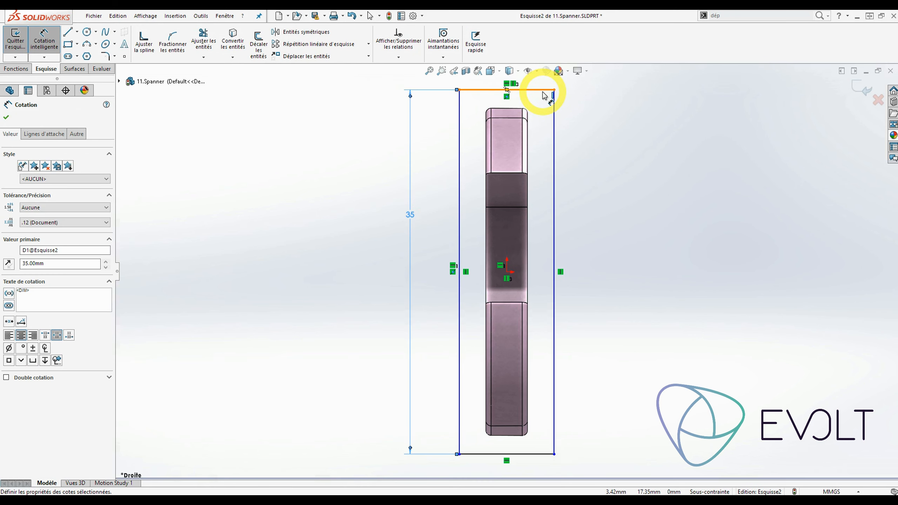
pyautogui.click(631, 207)
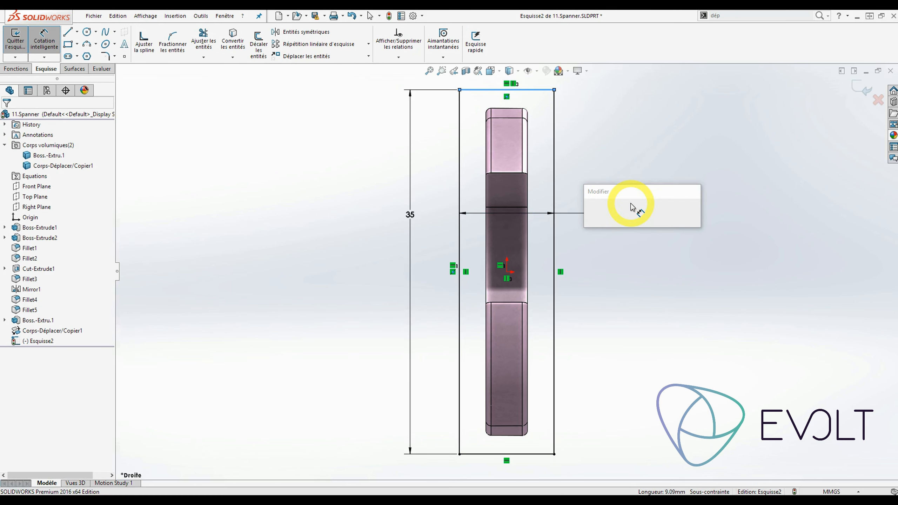
pyautogui.write('10')
pyautogui.press('Return')
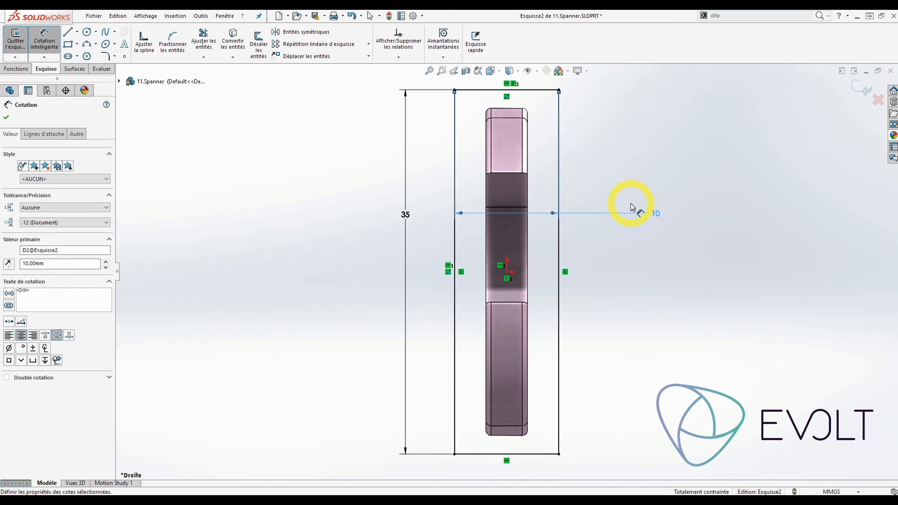
pyautogui.click(682, 180)
# Extrude the rectangle 23 mm in Direction 1 and 121 mm in Direction 2 without merging the result, enclosing the whole spanner in a separate block
pyautogui.click(16, 69)
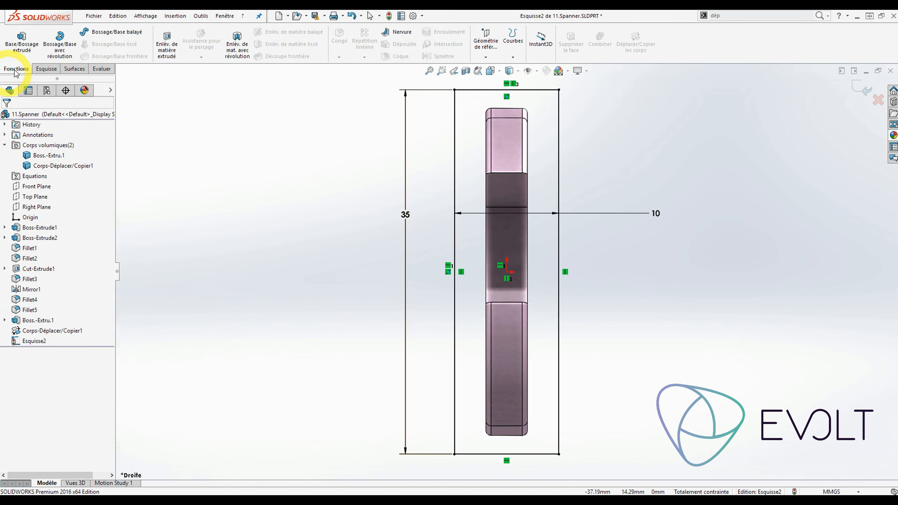
pyautogui.click(17, 44)
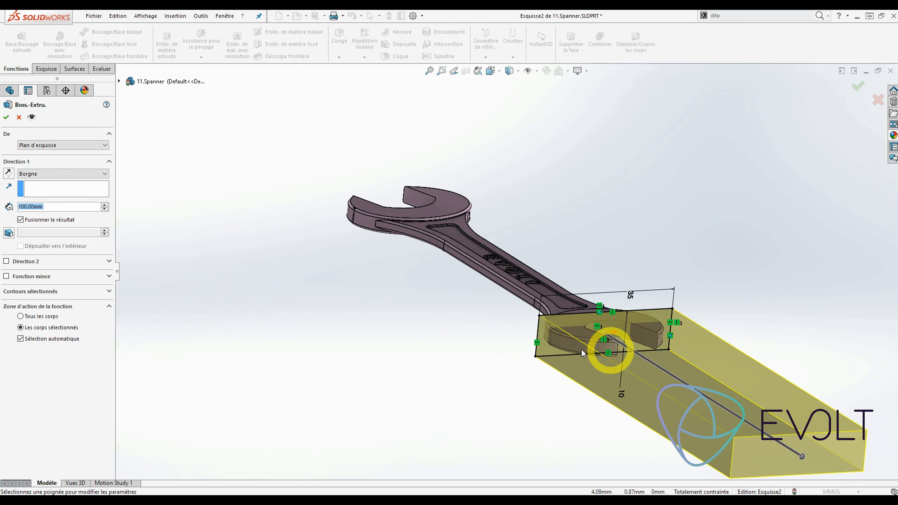
pyautogui.moveTo(541, 322); pyautogui.dragTo(480, 384, button='middle')
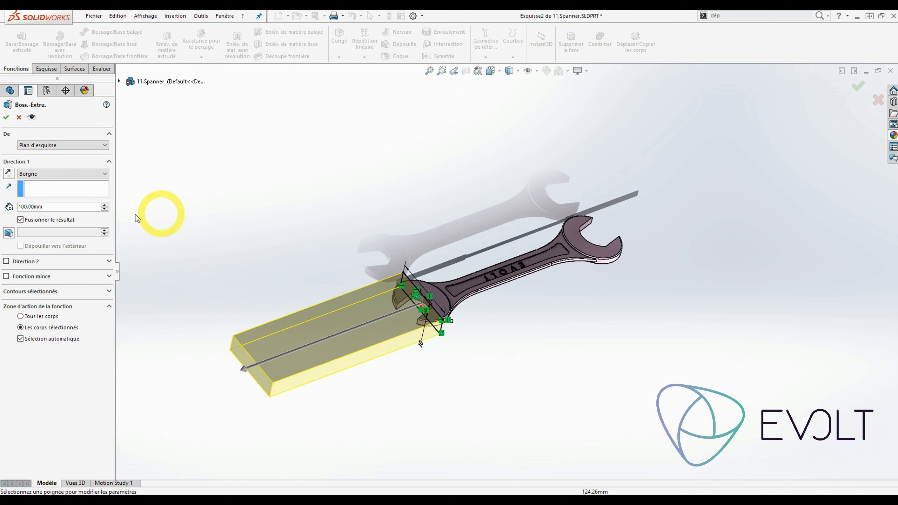
pyautogui.click(19, 220)
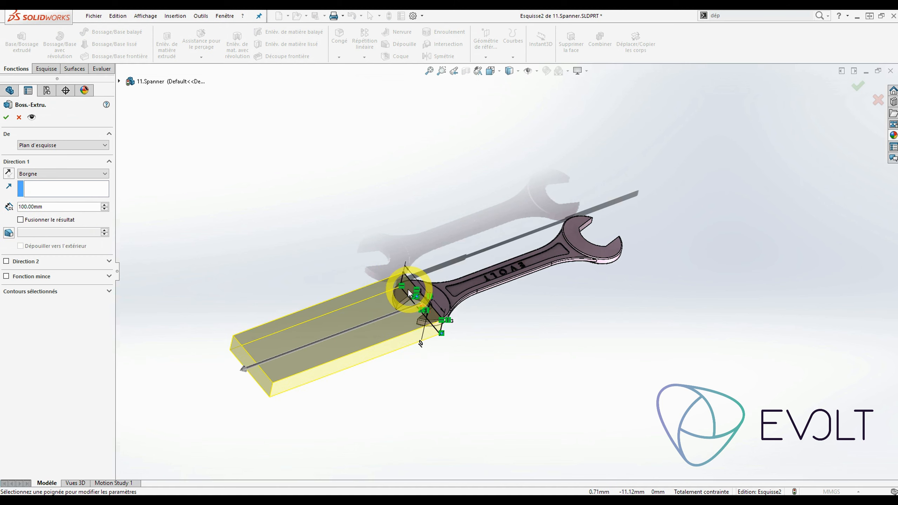
pyautogui.click(243, 368)
pyautogui.click(406, 347)
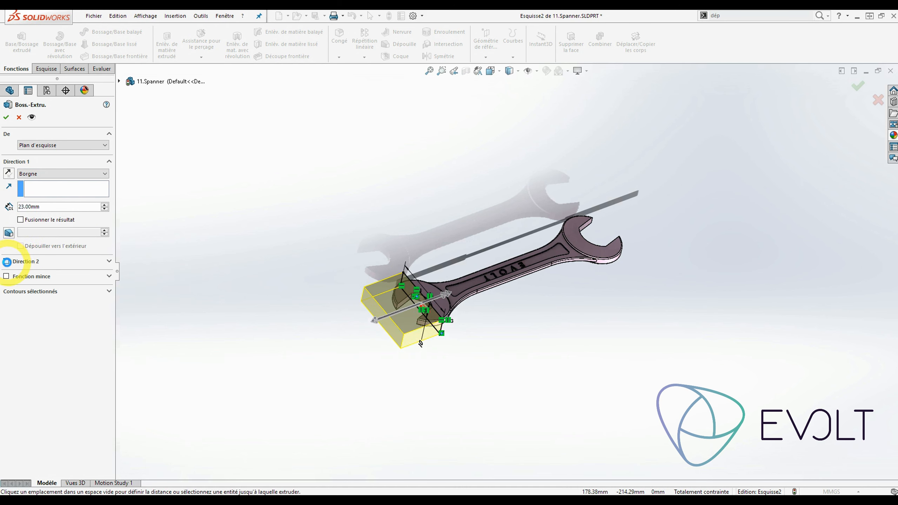
pyautogui.click(6, 262)
pyautogui.moveTo(446, 294); pyautogui.dragTo(654, 252)
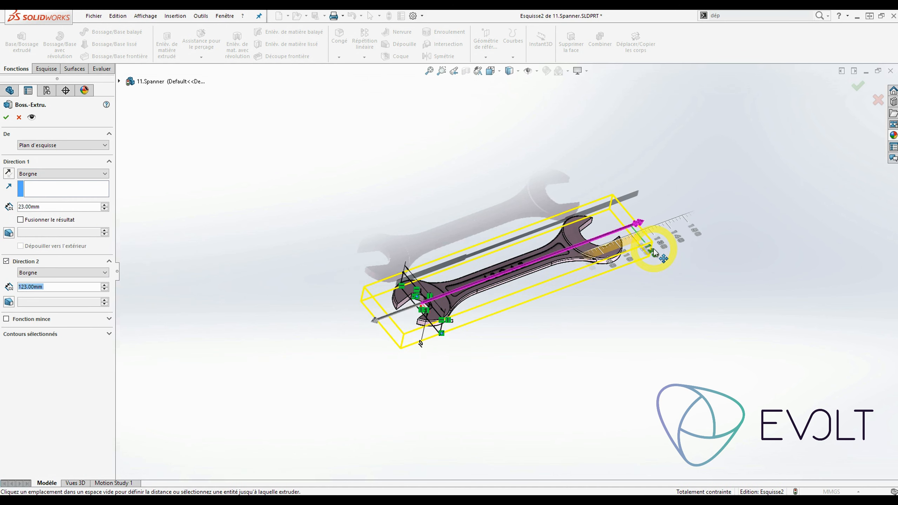
pyautogui.click(646, 252)
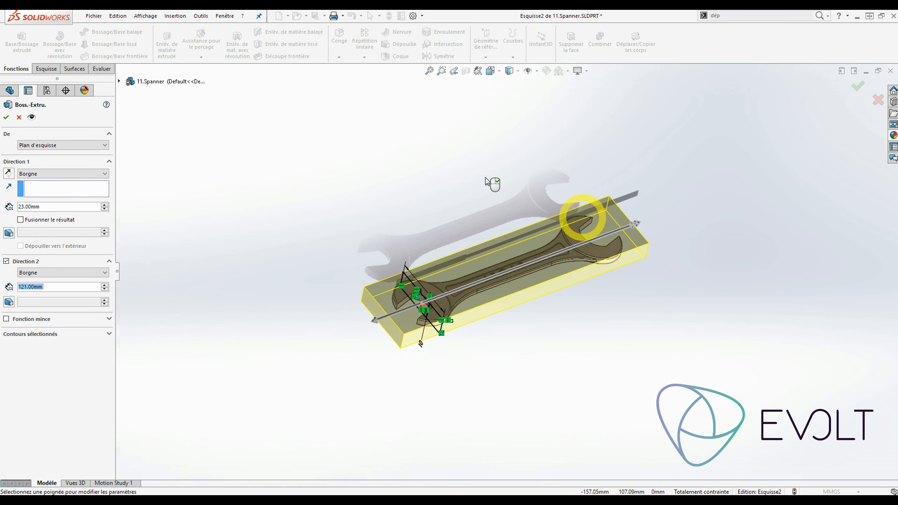
pyautogui.click(7, 117)
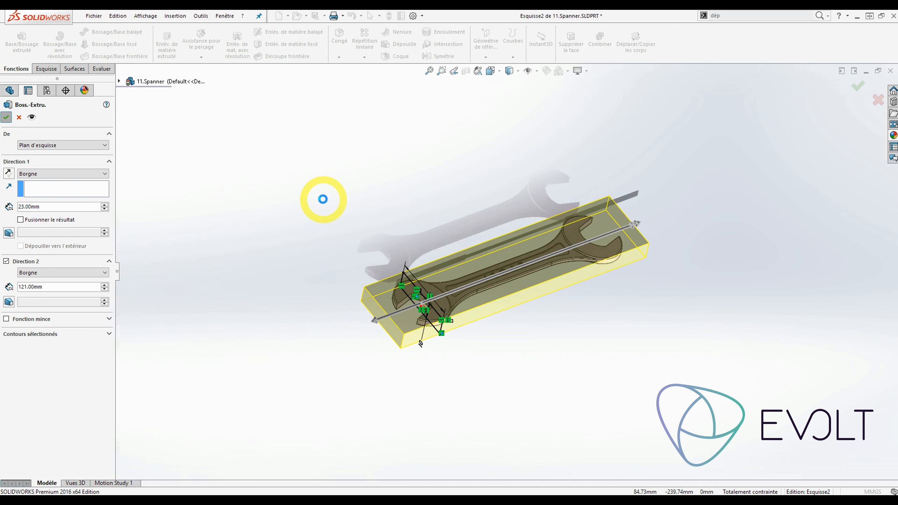
# Highlight the block body and the original spanner body in turn to identify them among the solid bodies
pyautogui.moveTo(323, 201); pyautogui.dragTo(542, 156, button='middle')
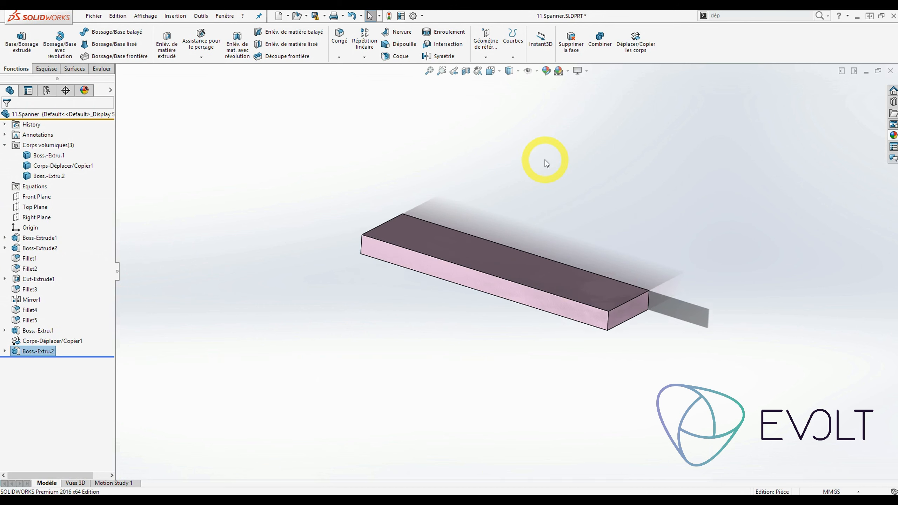
pyautogui.click(49, 175)
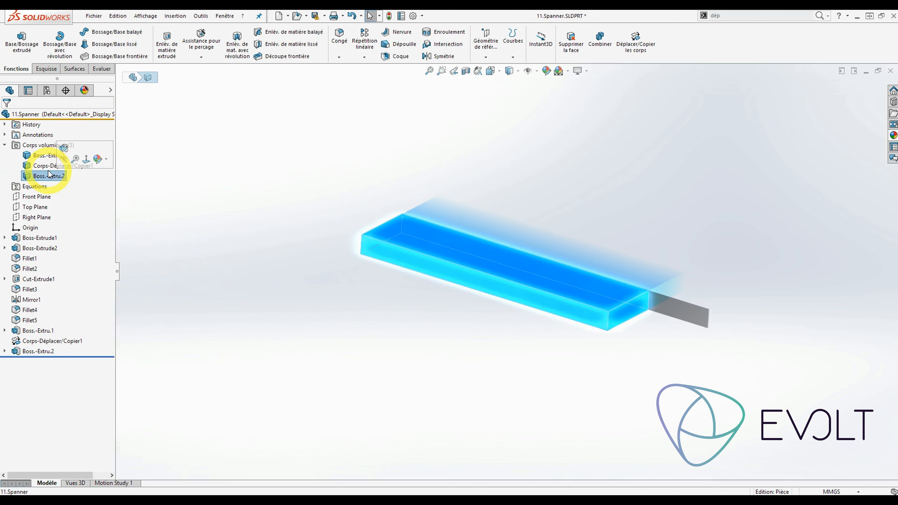
pyautogui.click(45, 156)
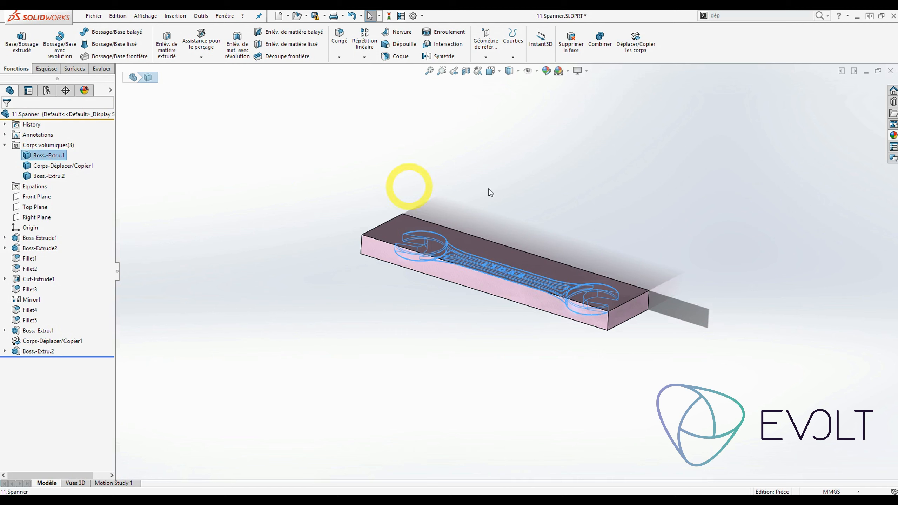
pyautogui.click(613, 199)
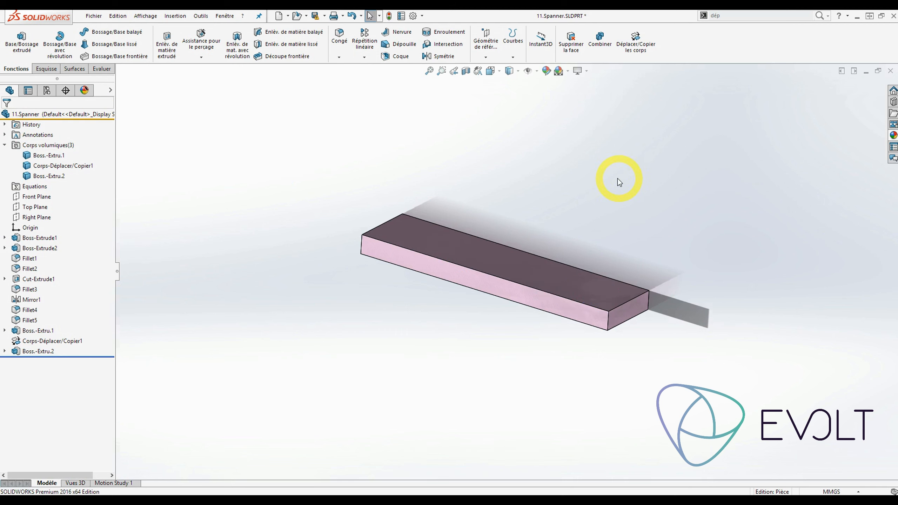
# Subtract the copied spanner body from the block with Combine, using the block as main body and previewing the result before accepting
pyautogui.click(606, 45)
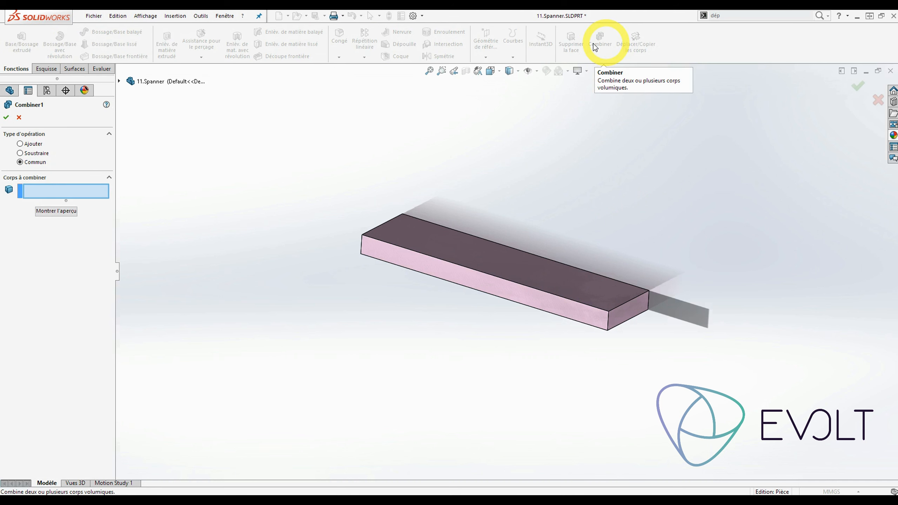
pyautogui.click(32, 153)
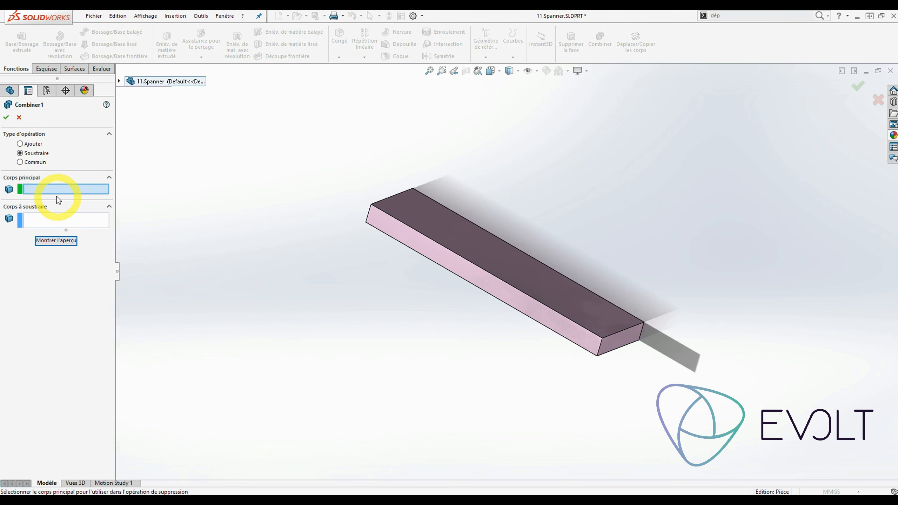
pyautogui.click(444, 228)
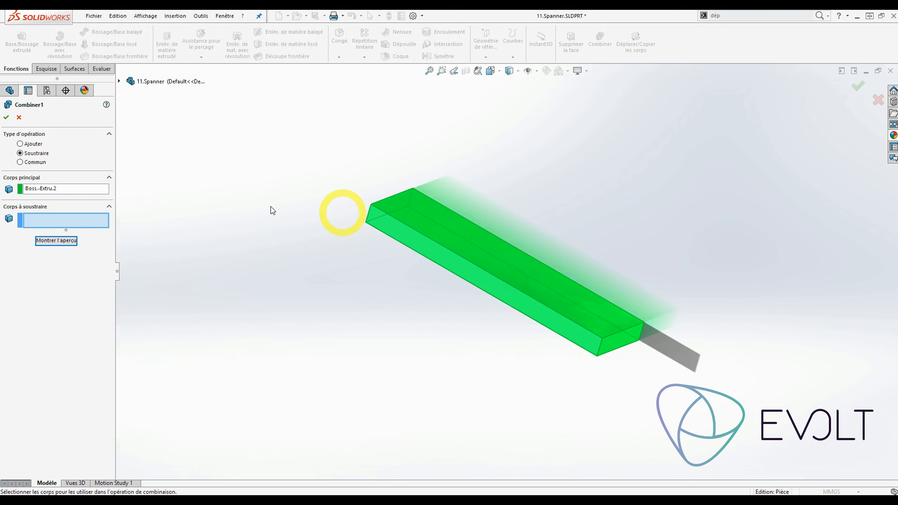
pyautogui.click(119, 81)
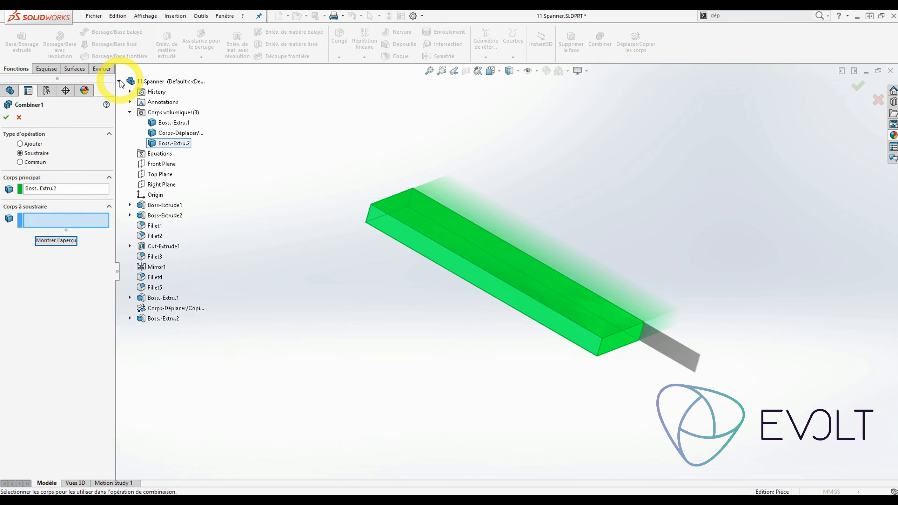
pyautogui.click(120, 83)
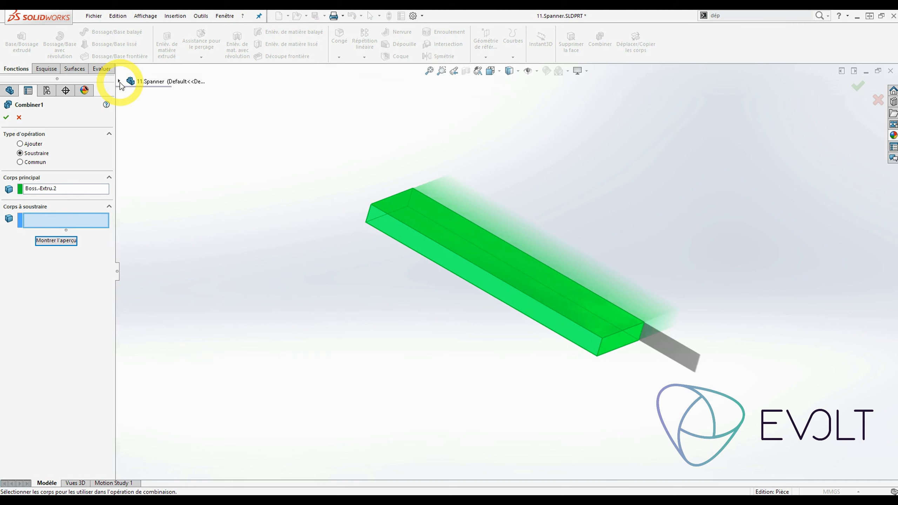
pyautogui.click(119, 81)
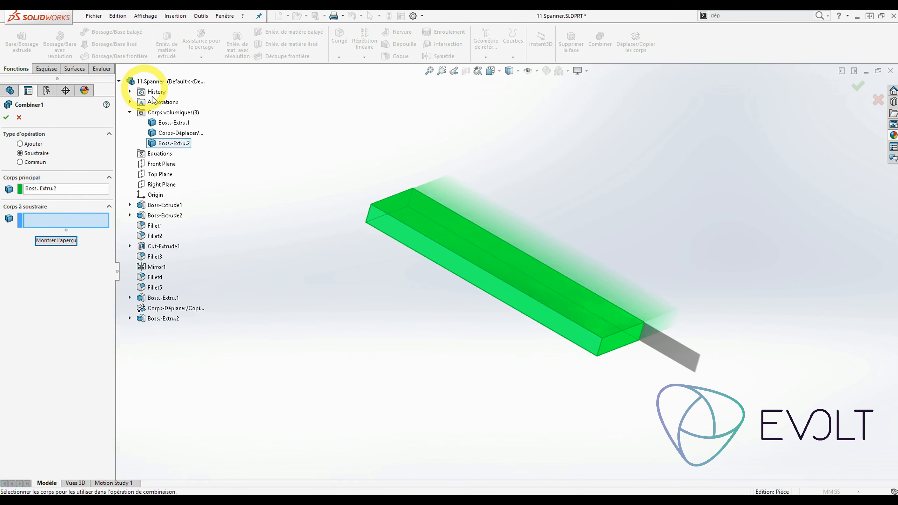
pyautogui.click(167, 133)
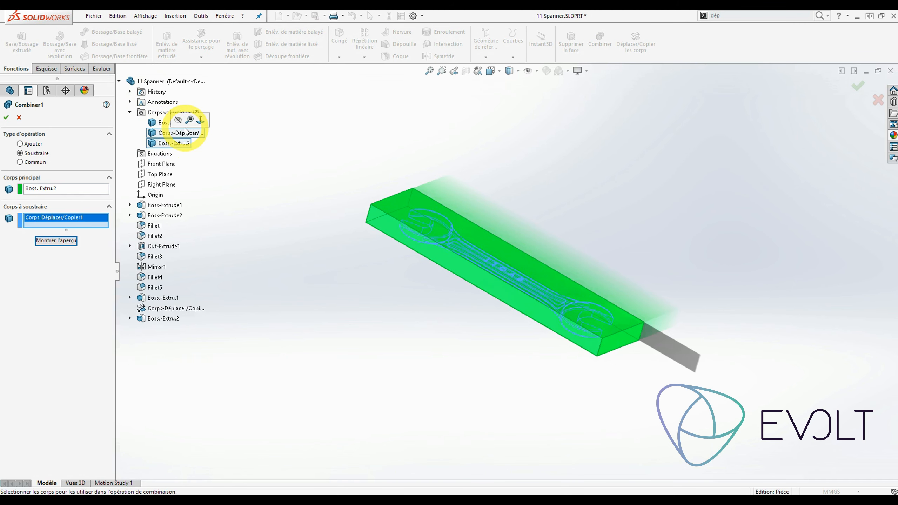
pyautogui.click(67, 243)
pyautogui.moveTo(456, 302); pyautogui.dragTo(435, 293, button='middle')
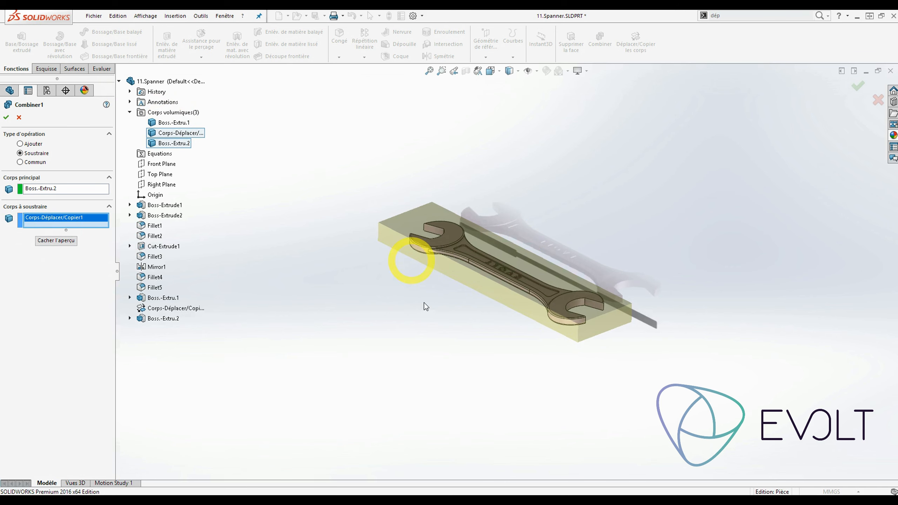
pyautogui.scroll(-10, 420, 226)
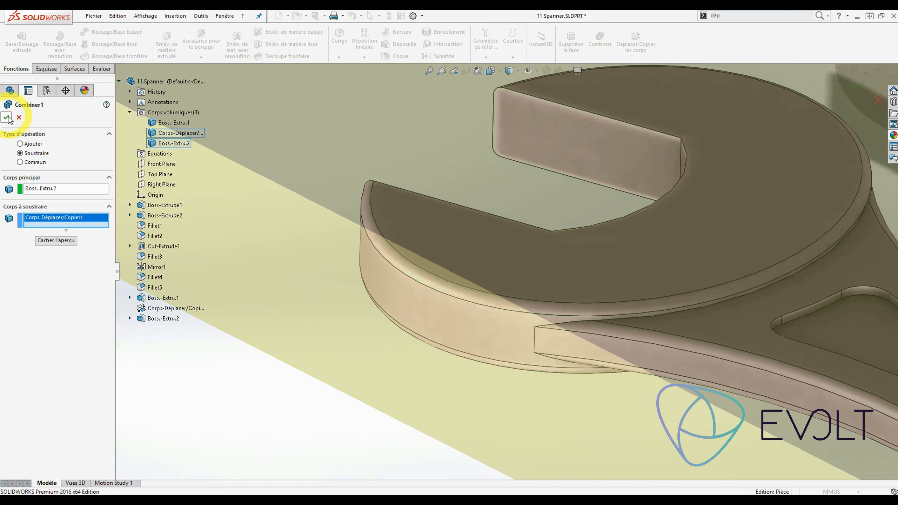
pyautogui.click(7, 117)
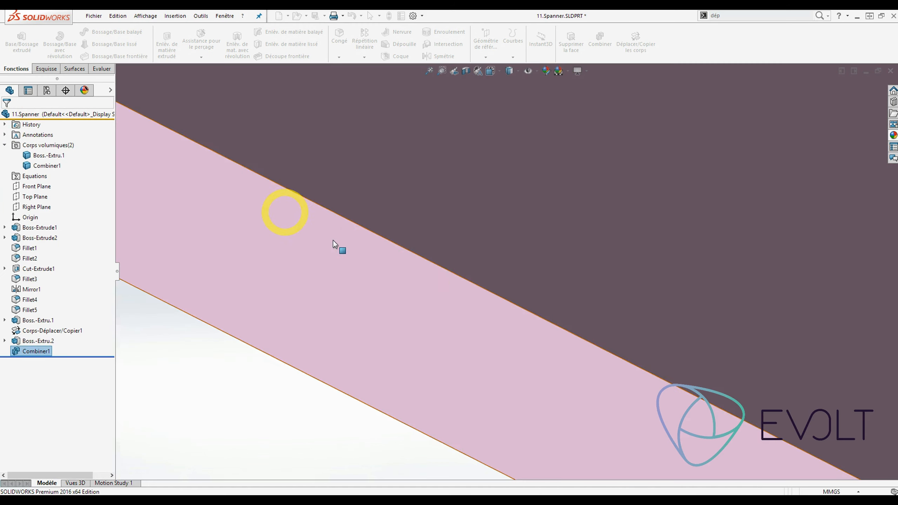
# Hide the original spanner body, leaving only the combined block displayed
pyautogui.scroll(5, 710, 264)
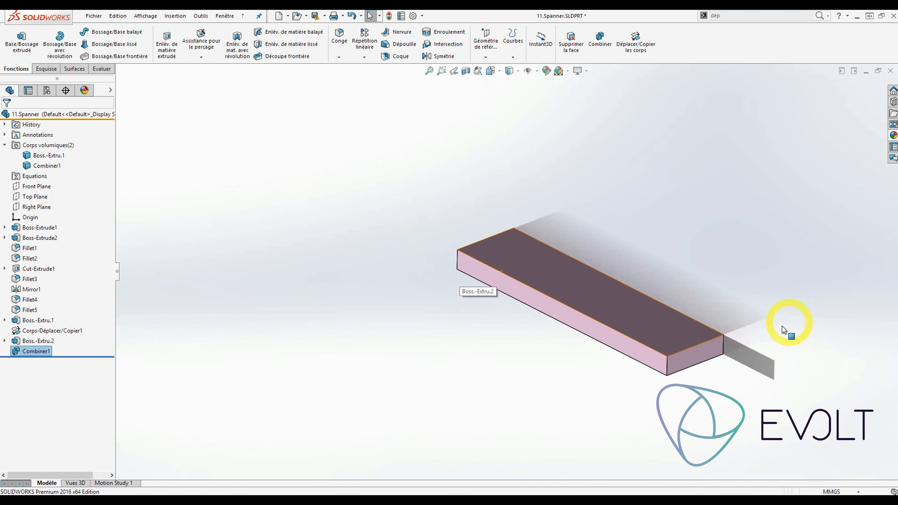
pyautogui.scroll(-3, 786, 321)
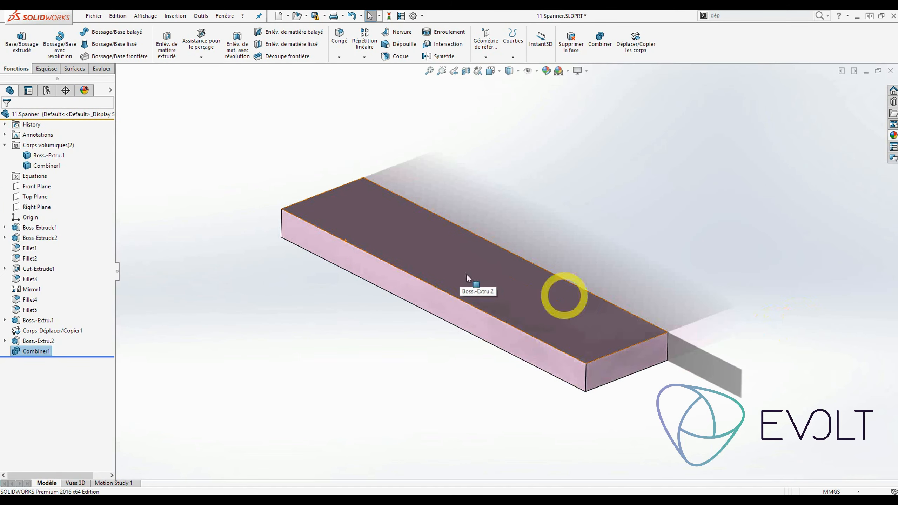
pyautogui.click(51, 157)
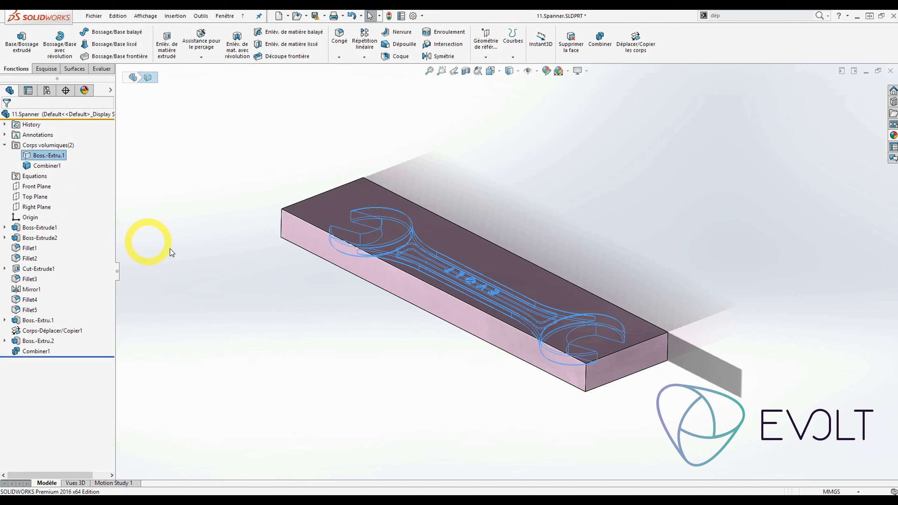
pyautogui.click(585, 188)
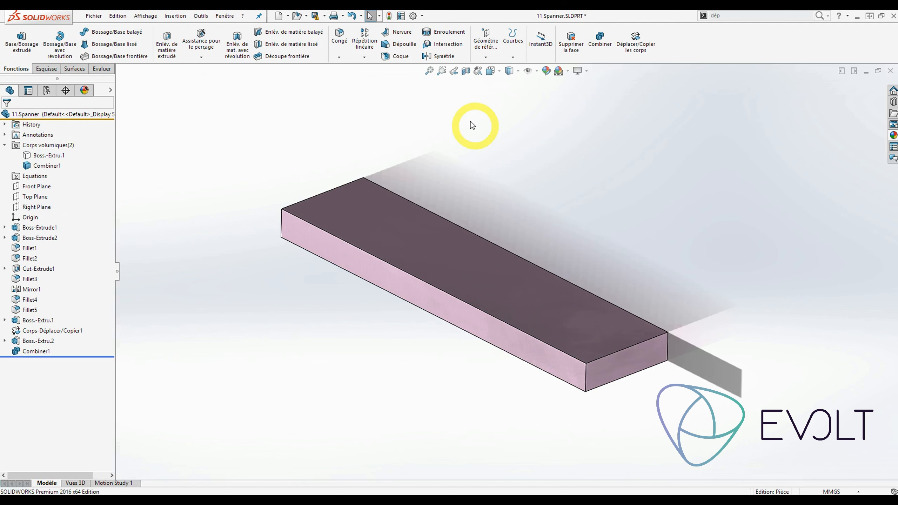
# Apply a section view on the Front Plane and examine the spanner-shaped cavity's walls around the open jaw
pyautogui.click(465, 72)
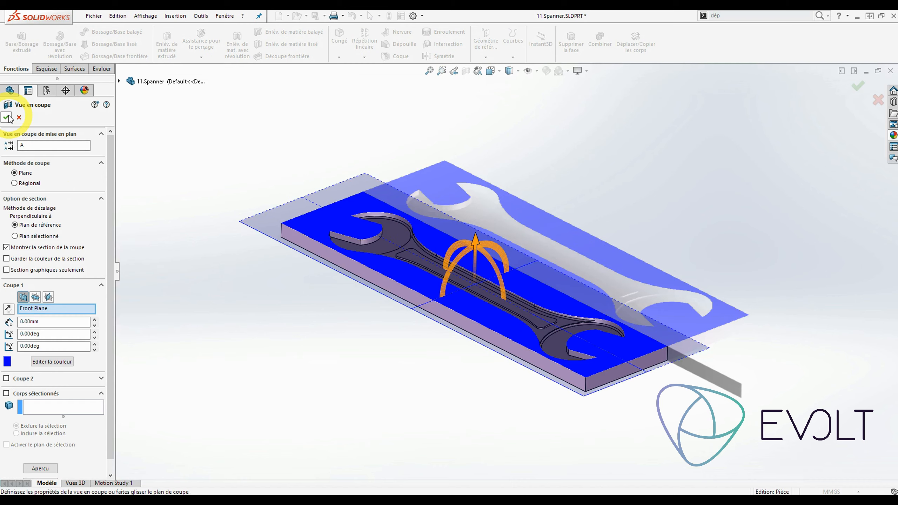
pyautogui.click(6, 117)
pyautogui.moveTo(383, 340); pyautogui.dragTo(431, 156, button='middle')
pyautogui.scroll(-3, 432, 157)
pyautogui.click(374, 126)
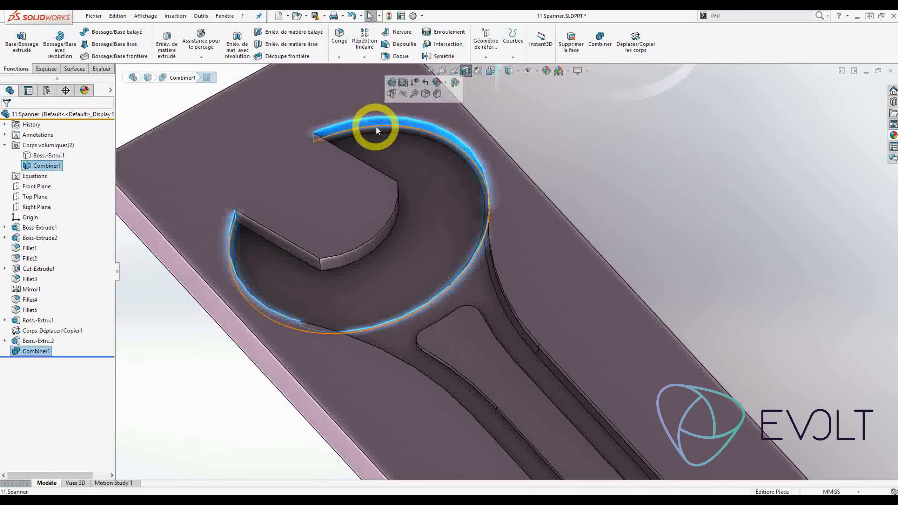
pyautogui.click(433, 185)
# Turn off the section view to display the whole block
pyautogui.scroll(5, 486, 279)
pyautogui.moveTo(488, 291); pyautogui.dragTo(580, 304, button='middle')
pyautogui.click(467, 72)
pyautogui.moveTo(545, 267); pyautogui.dragTo(557, 306, button='middle')
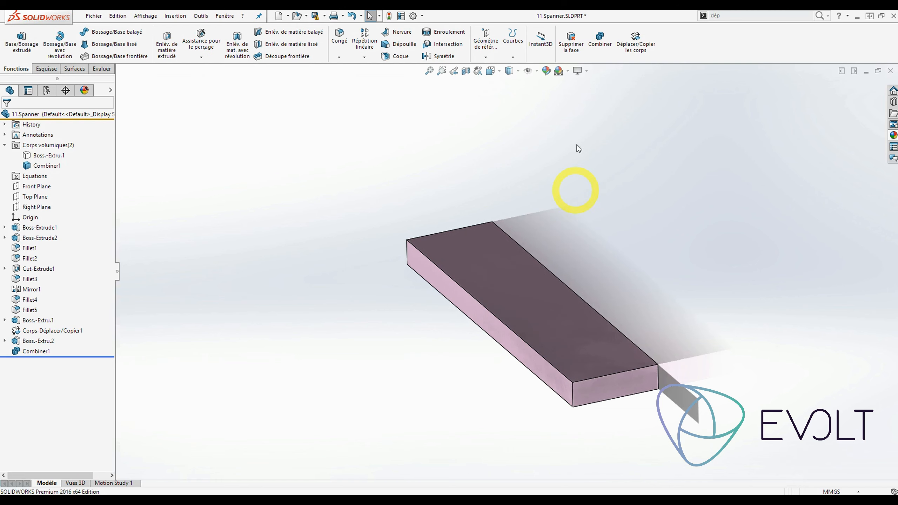
# Examine where the Front Plane passes through the block's thickness
pyautogui.moveTo(481, 255)
pyautogui.mouseDown(button='middle')
pyautogui.moveTo(471, 245)
pyautogui.moveTo(493, 248)
pyautogui.mouseUp(button='middle')
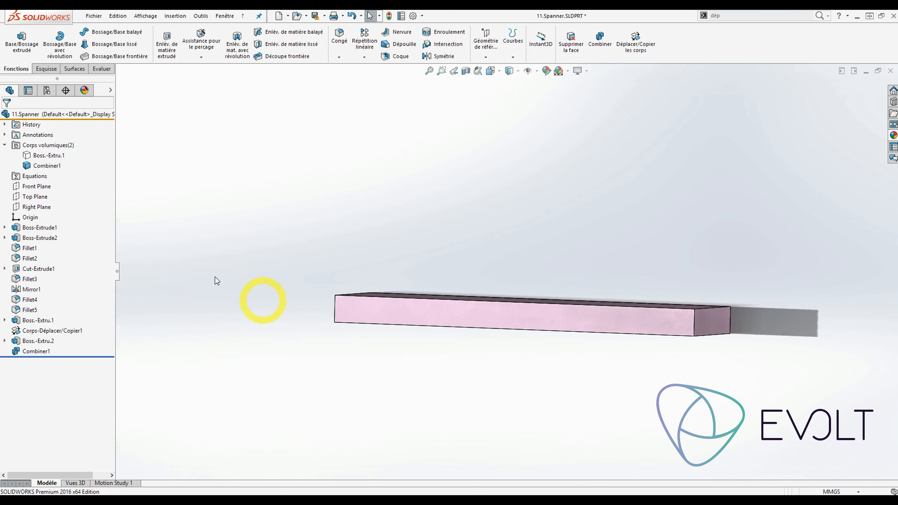
pyautogui.moveTo(217, 279); pyautogui.dragTo(241, 196, button='middle')
pyautogui.moveTo(396, 240)
pyautogui.mouseDown(button='middle')
pyautogui.moveTo(411, 225)
pyautogui.moveTo(407, 234)
pyautogui.mouseUp(button='middle')
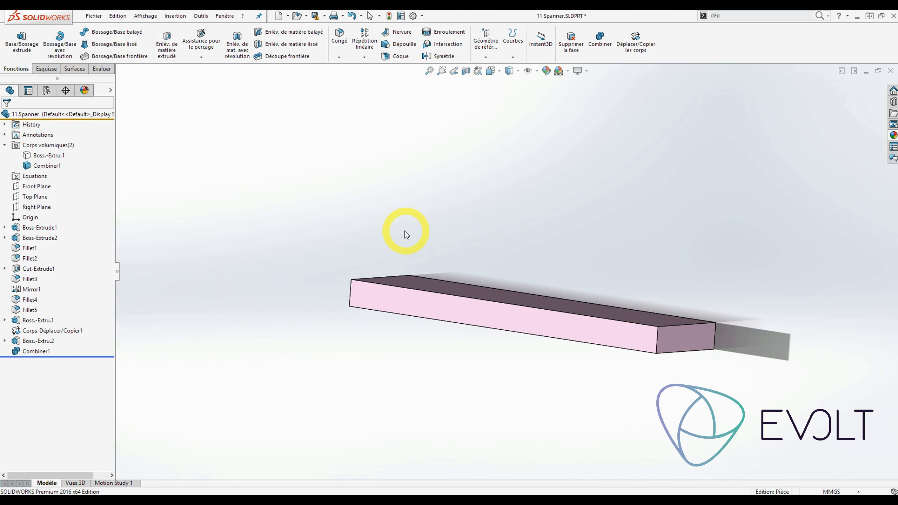
pyautogui.click(40, 188)
pyautogui.moveTo(127, 230); pyautogui.dragTo(238, 284, button='middle')
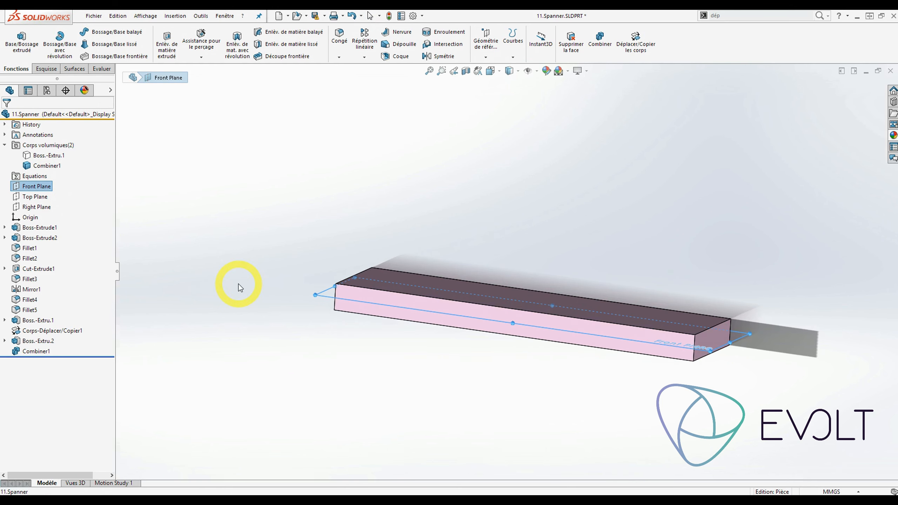
pyautogui.click(239, 283)
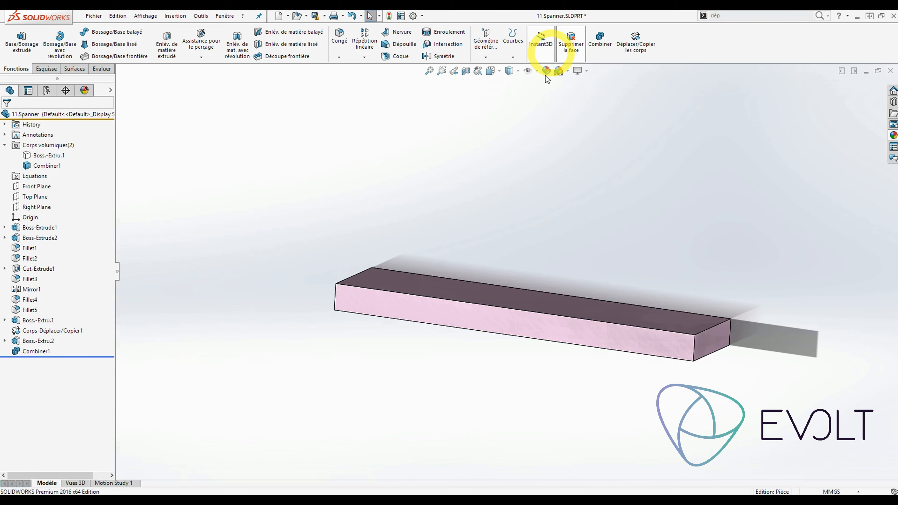
# Search the commands for "fra" and add the Fractionner command beside Déplacer/Copier les corps
pyautogui.click(731, 17)
pyautogui.write('fra')
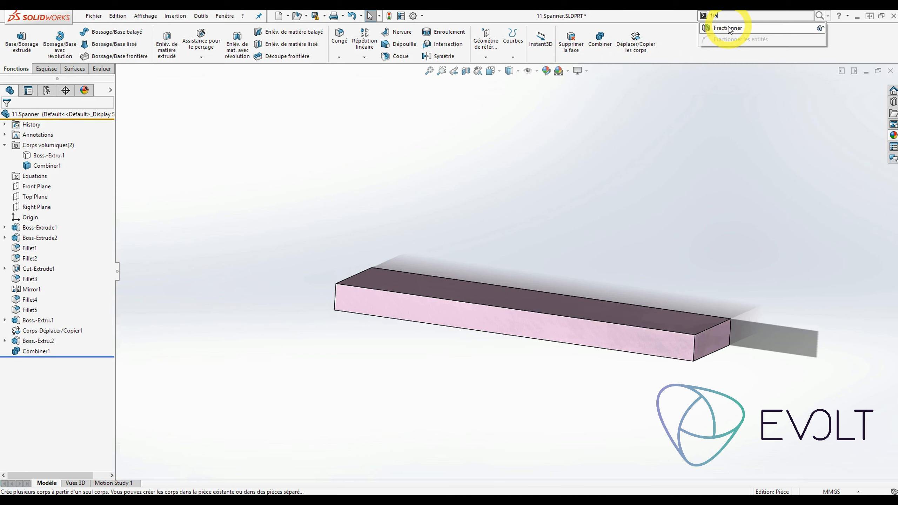
pyautogui.moveTo(731, 30); pyautogui.dragTo(671, 41)
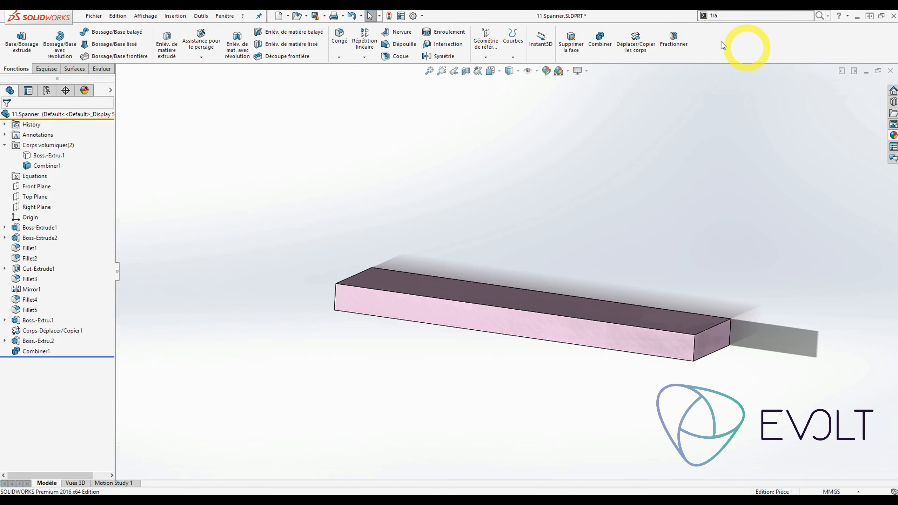
# Set up a Fractionner split of the block with the Front Plane as trimming tool and the block as selected target body, and compute the cut bodies
pyautogui.click(673, 38)
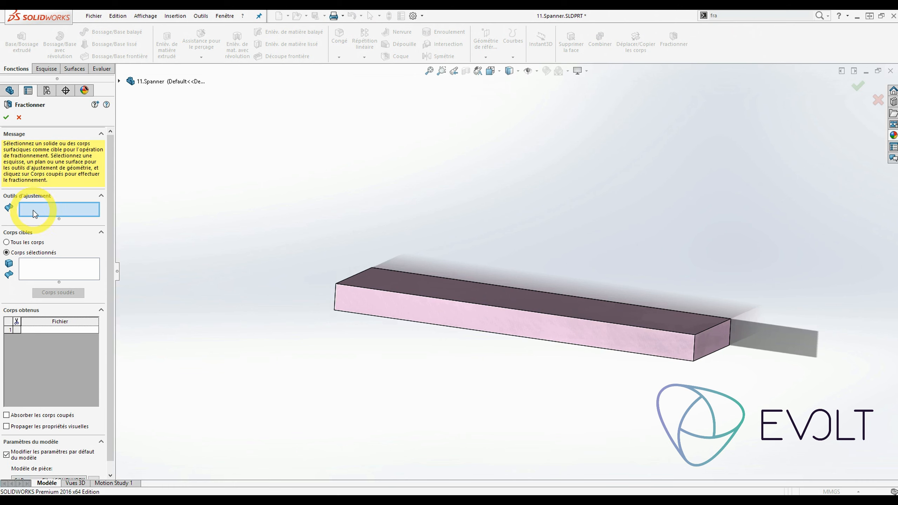
pyautogui.click(120, 81)
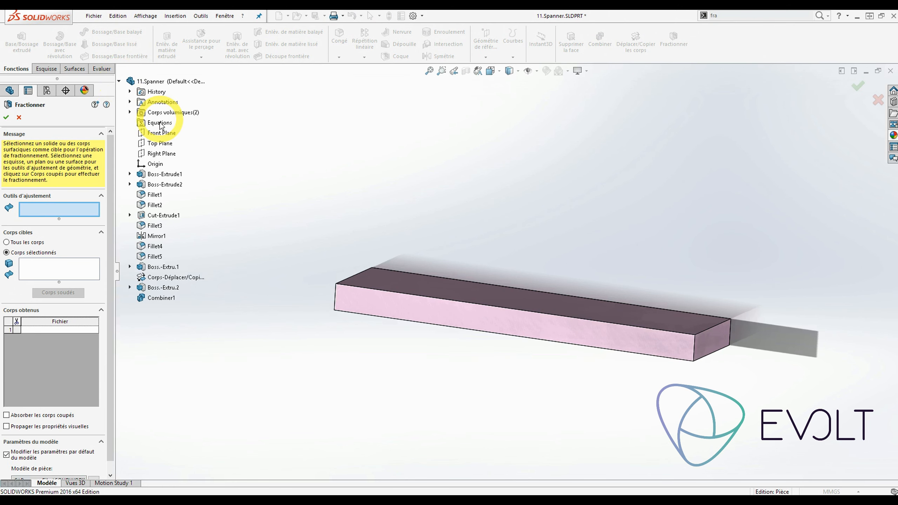
pyautogui.click(159, 134)
pyautogui.click(55, 204)
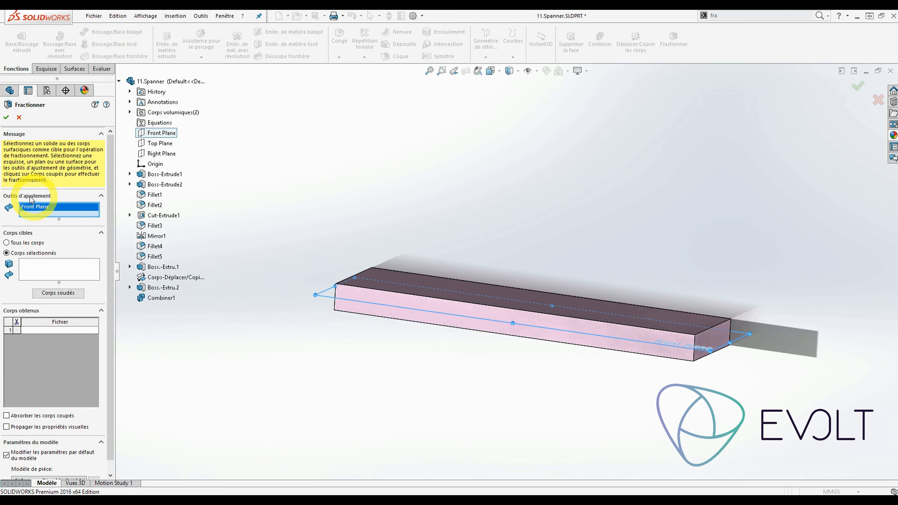
pyautogui.click(30, 271)
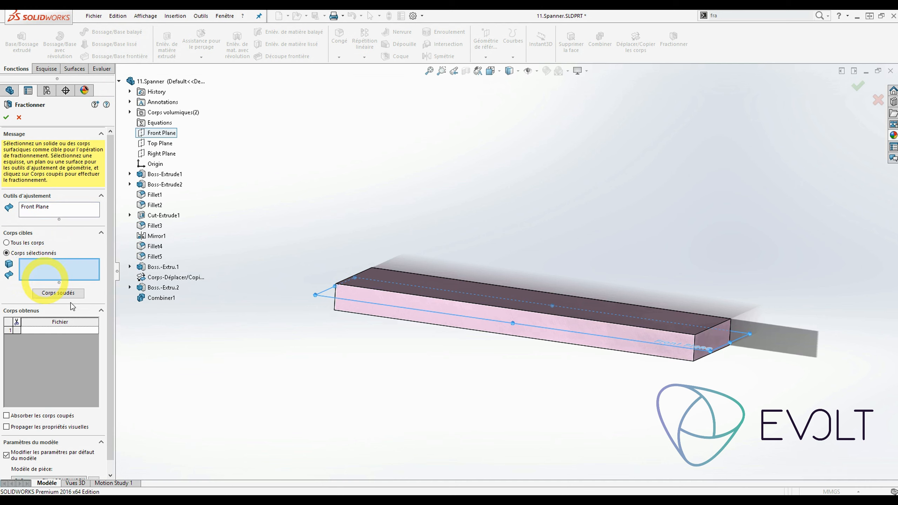
pyautogui.click(396, 279)
pyautogui.moveTo(296, 300); pyautogui.dragTo(415, 340, button='middle')
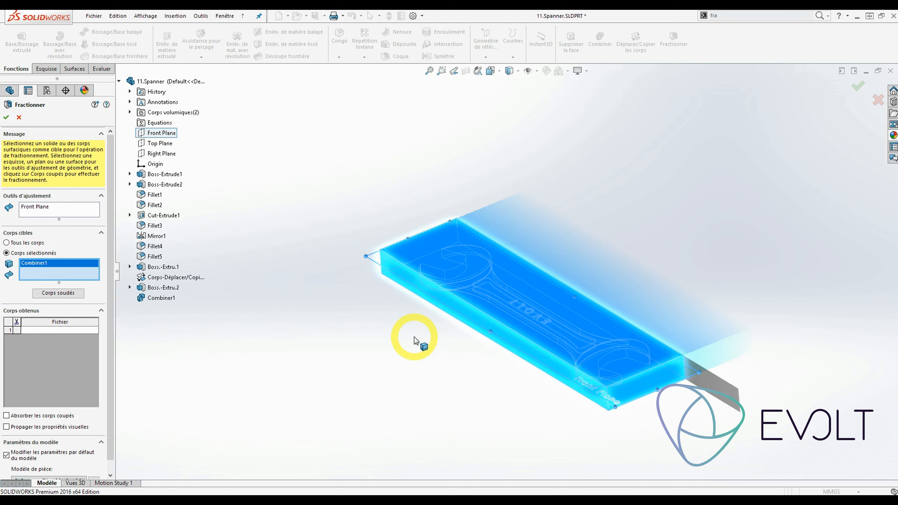
pyautogui.click(75, 295)
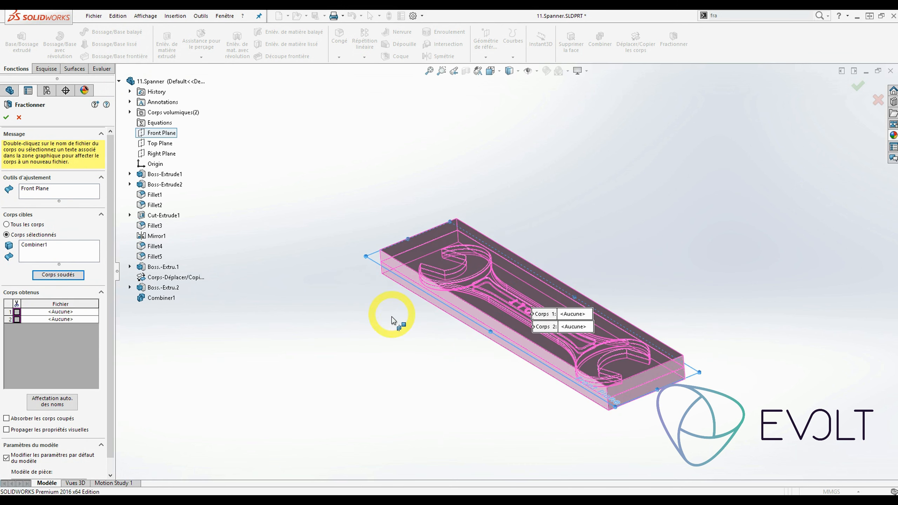
# Choose both the upper and lower halves of the block as resulting bodies and accept the split
pyautogui.scroll(-4, 407, 288)
pyautogui.moveTo(387, 281); pyautogui.dragTo(386, 196, button='middle')
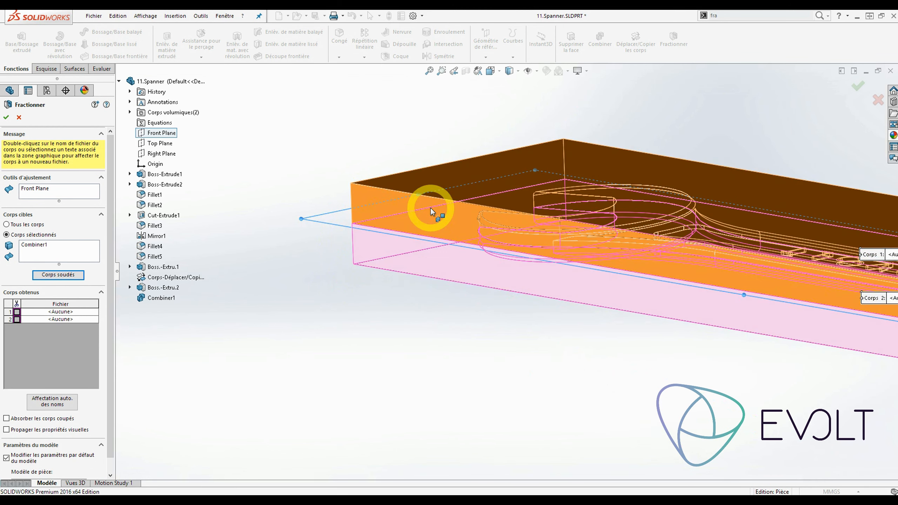
pyautogui.click(431, 209)
pyautogui.click(439, 263)
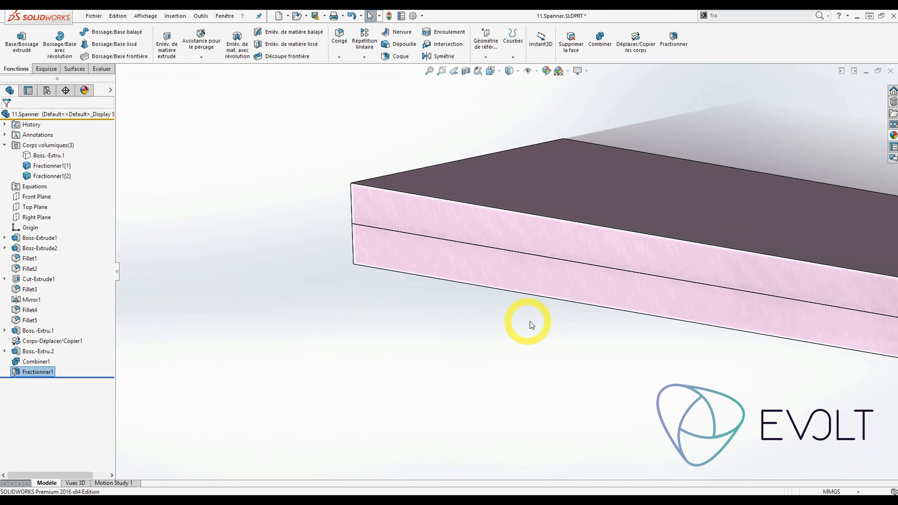
# Show the hidden original spanner body together with the two block halves
pyautogui.scroll(2, 566, 315)
pyautogui.moveTo(682, 270); pyautogui.dragTo(524, 223, button='middle')
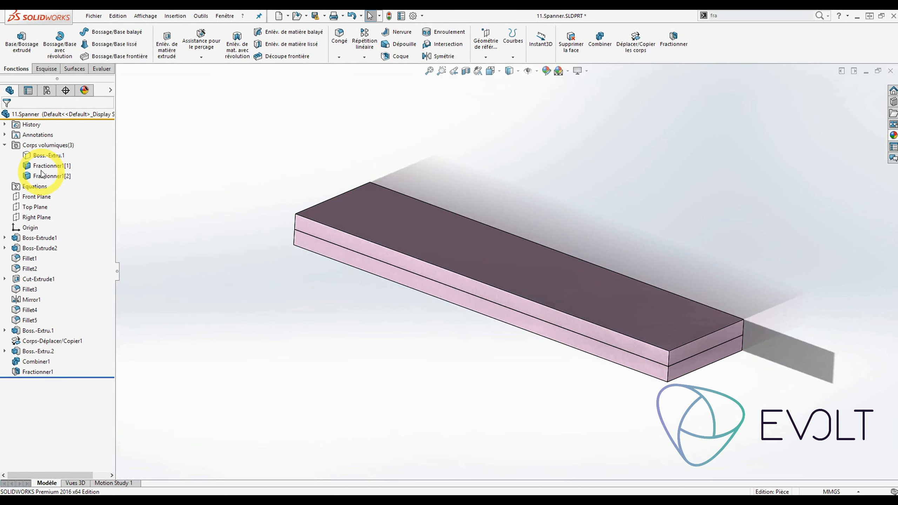
pyautogui.click(47, 155)
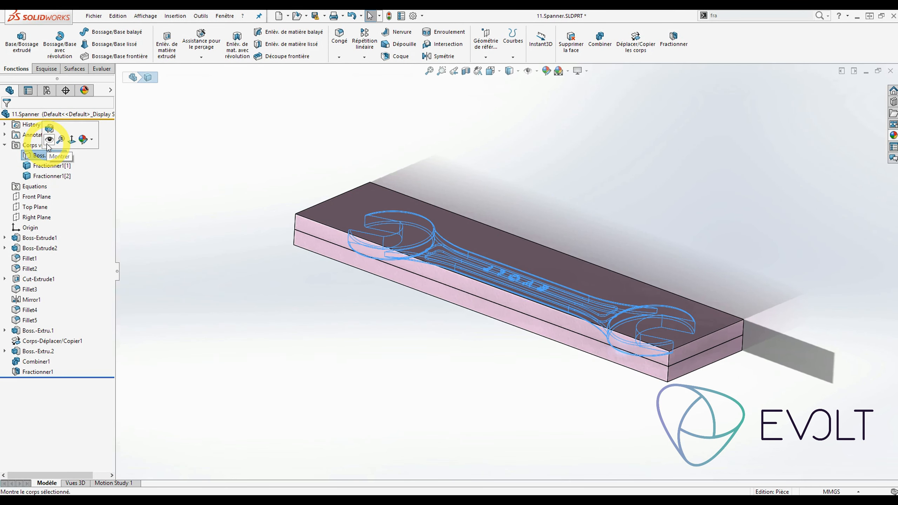
pyautogui.click(47, 143)
# Highlight the spanner and each block half in turn to identify the separate solid bodies
pyautogui.click(40, 154)
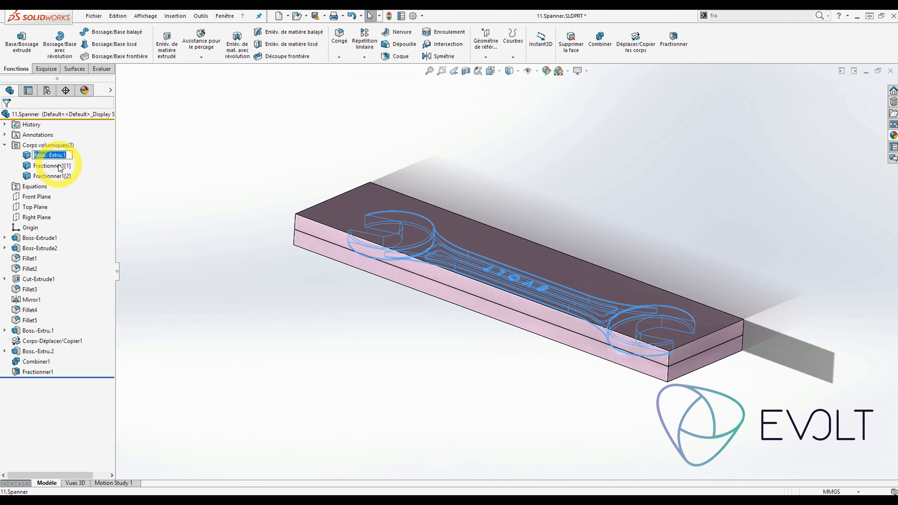
pyautogui.click(59, 167)
pyautogui.click(62, 177)
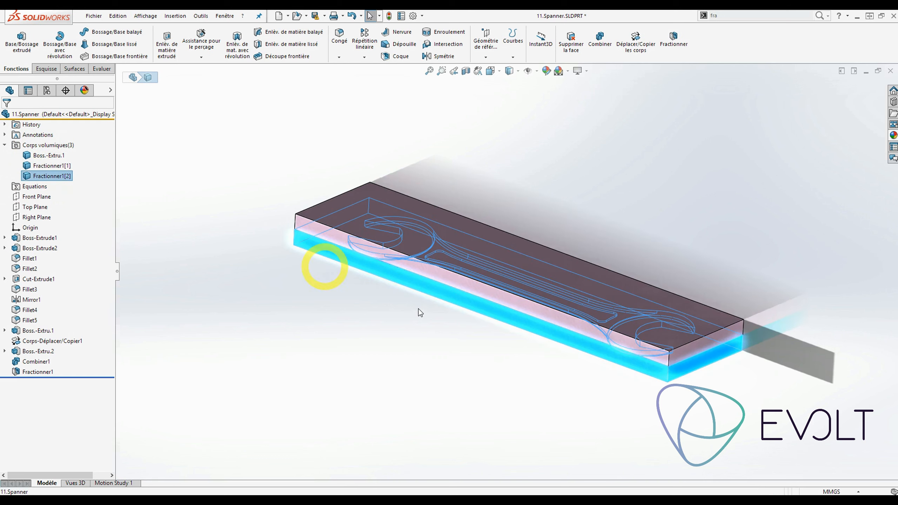
pyautogui.click(427, 318)
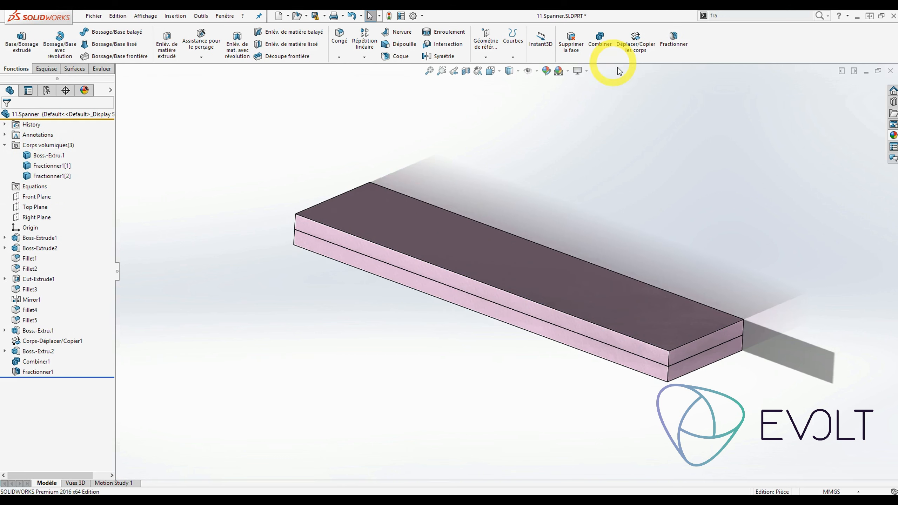
# Move the upper block half about 74 mm along Z with Déplacer/Copier les corps, with copying switched off
pyautogui.click(636, 45)
pyautogui.scroll(-3, 507, 200)
pyautogui.scroll(-2, 506, 200)
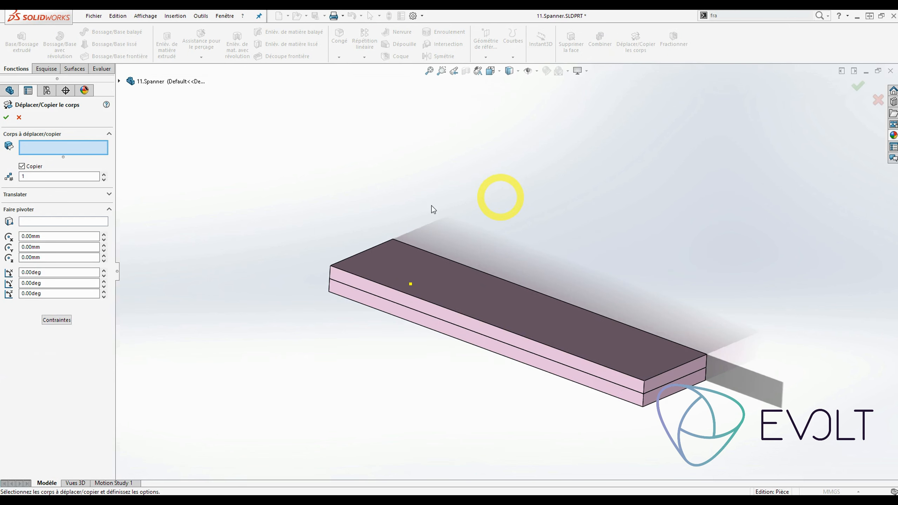
pyautogui.click(22, 168)
pyautogui.click(504, 280)
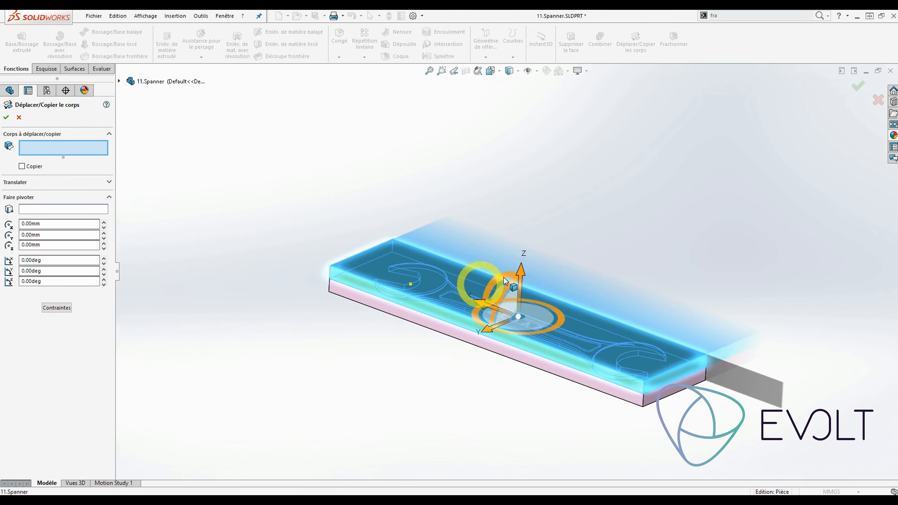
pyautogui.moveTo(520, 278); pyautogui.dragTo(566, 87)
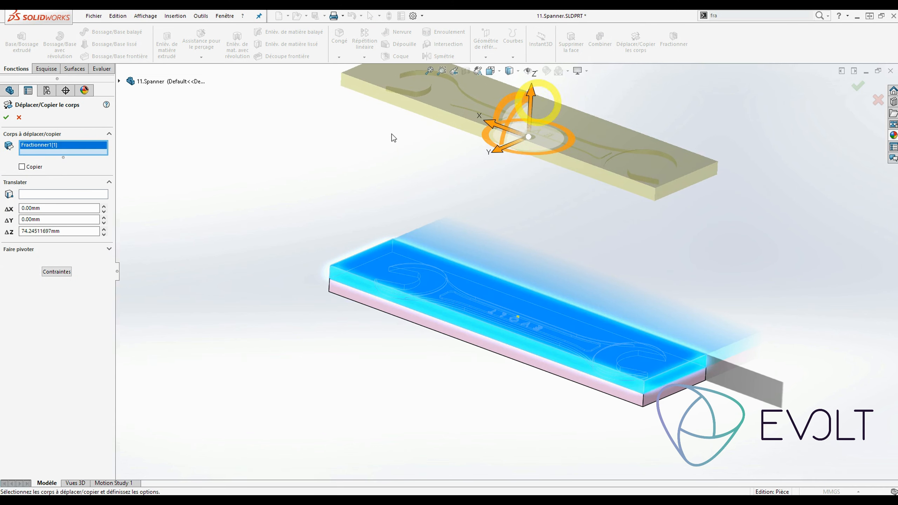
pyautogui.click(6, 116)
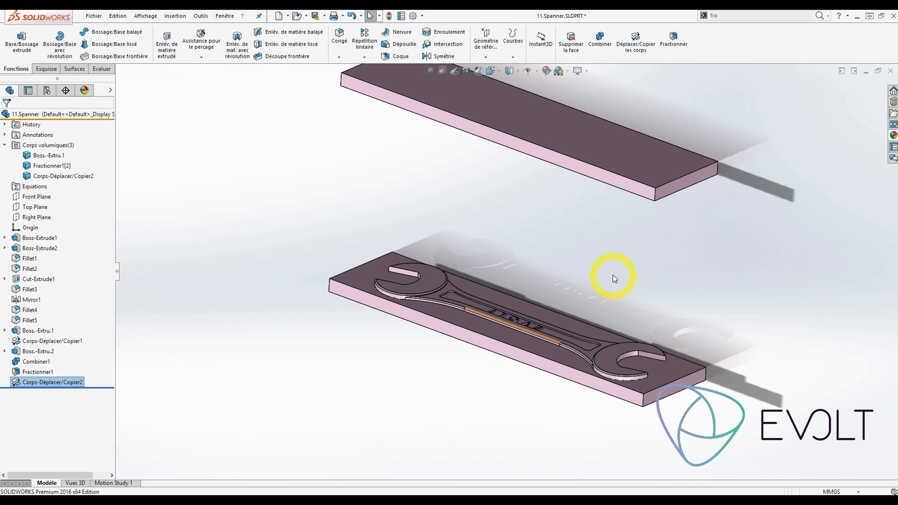
# Move the spanner body about 37 mm along Z so it floats between the two block halves
pyautogui.click(639, 52)
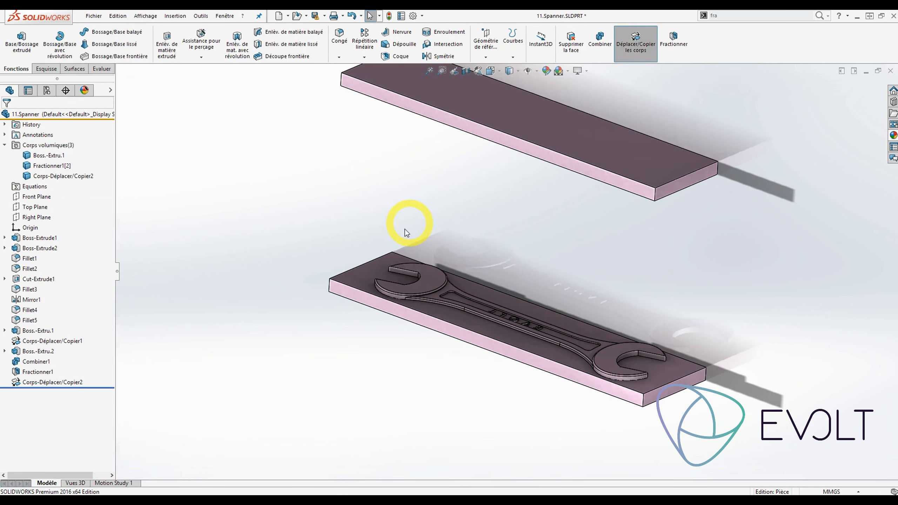
pyautogui.click(430, 271)
pyautogui.moveTo(522, 278); pyautogui.dragTo(541, 184)
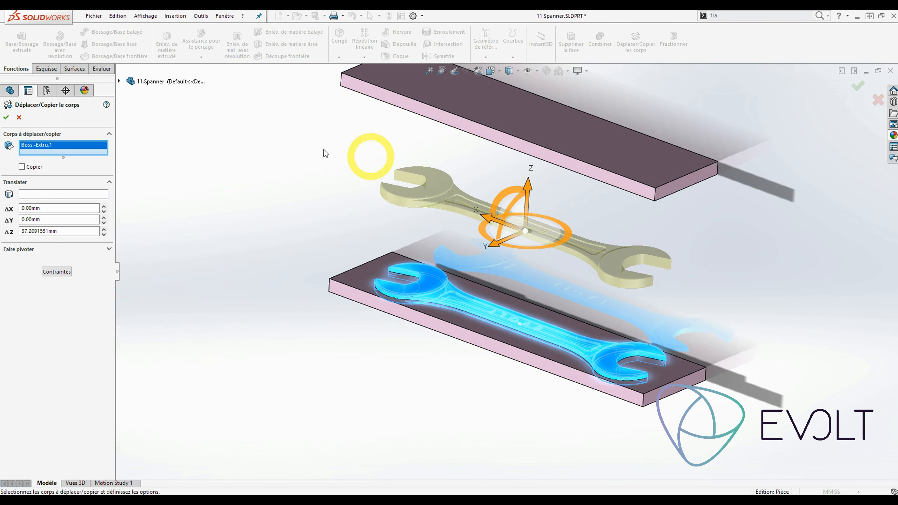
pyautogui.click(7, 118)
pyautogui.moveTo(324, 233)
pyautogui.mouseDown(button='middle')
pyautogui.moveTo(385, 120)
pyautogui.moveTo(323, 56)
pyautogui.moveTo(277, 44)
pyautogui.moveTo(217, 116)
pyautogui.moveTo(200, 169)
pyautogui.moveTo(223, 199)
pyautogui.moveTo(261, 165)
pyautogui.moveTo(244, 80)
pyautogui.mouseUp(button='middle')
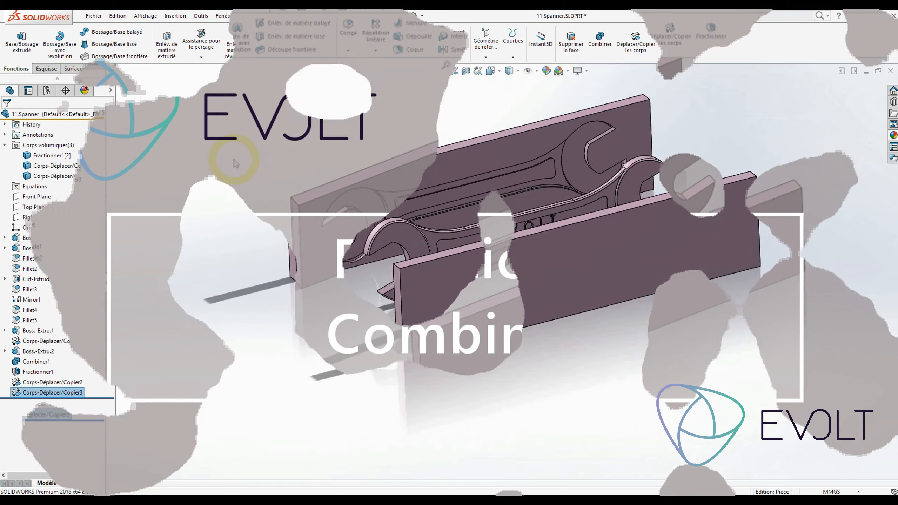